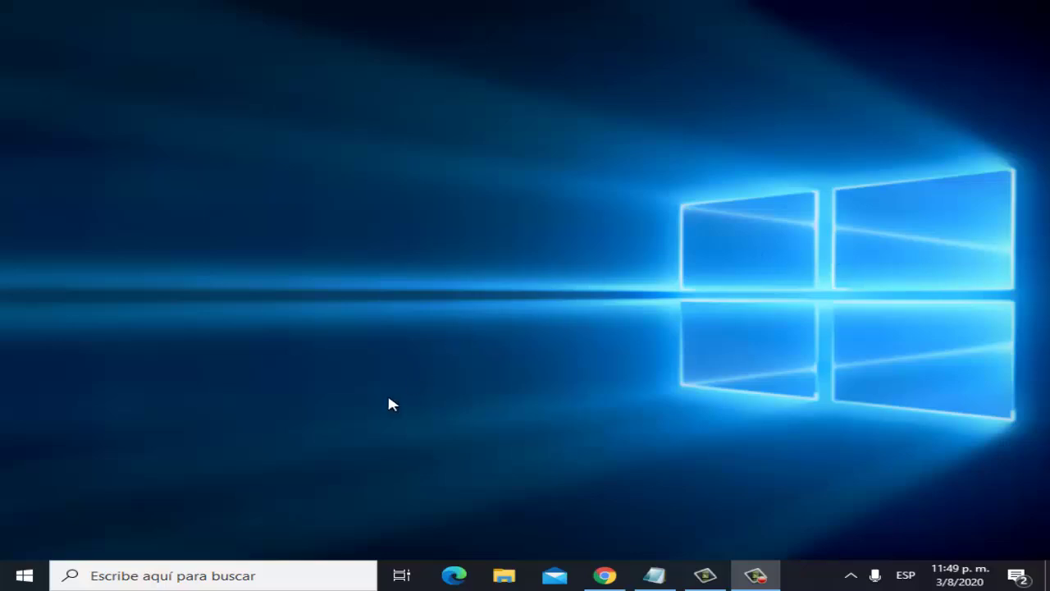
- Find Servicios through the Windows search, run it as administrator and maximize its window
{"action": "left_click", "coordinate": [178, 576]}
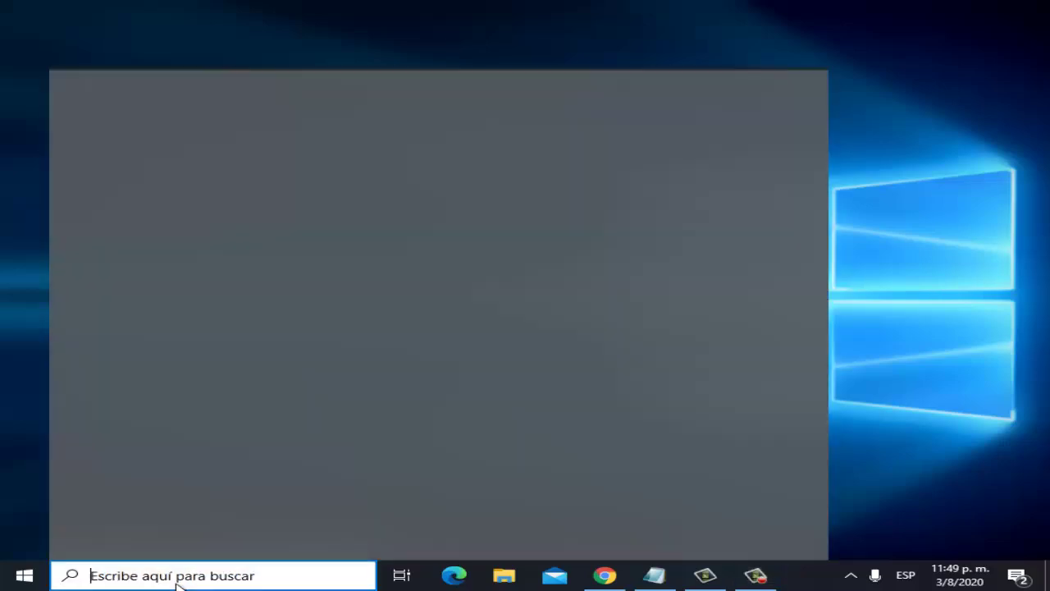
{"action": "type", "text": "servicios"}
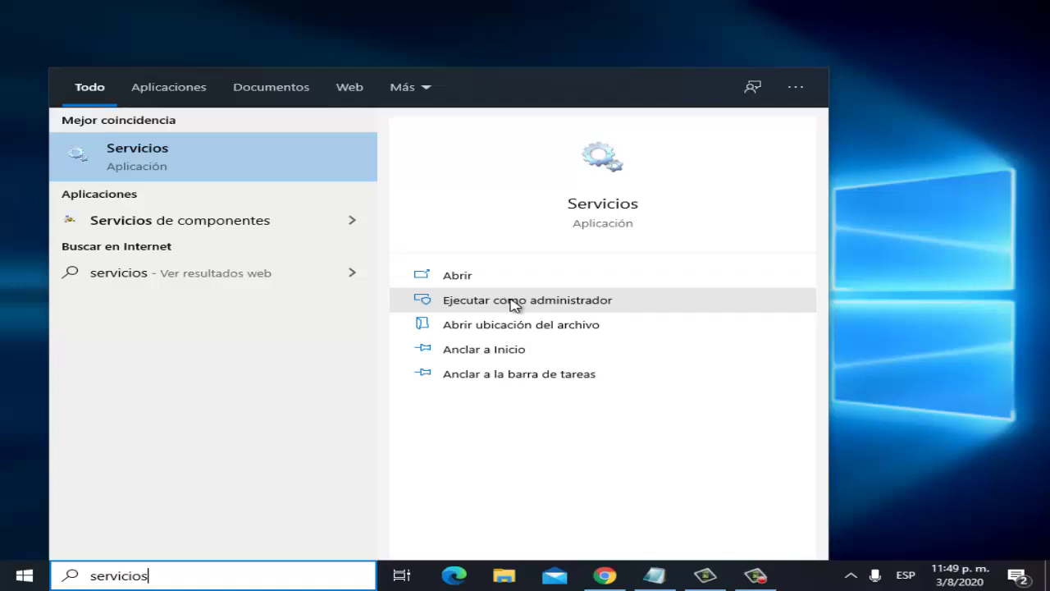
{"action": "left_click", "coordinate": [515, 300]}
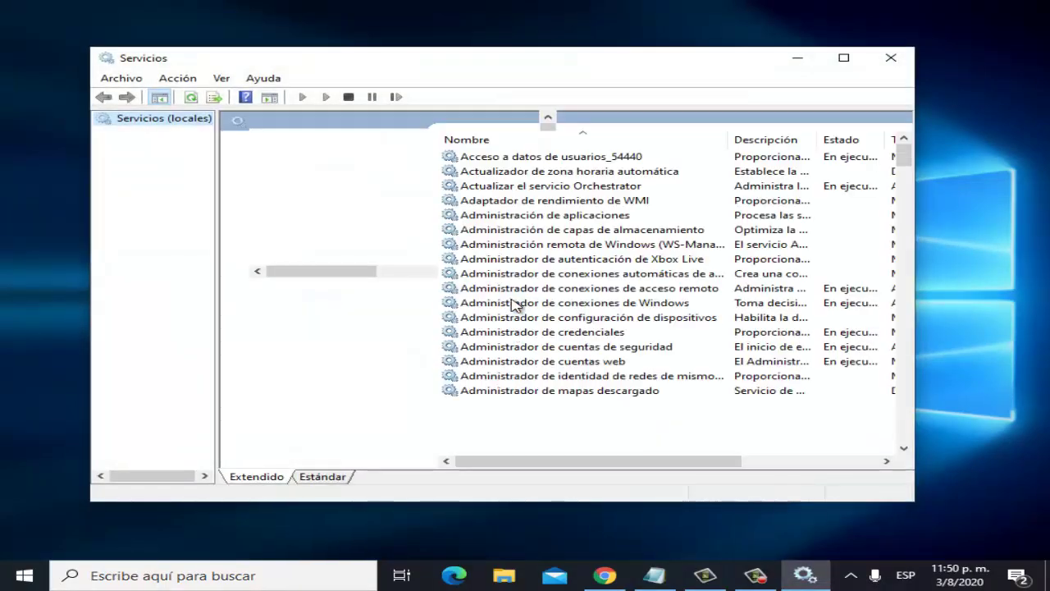
{"action": "left_click", "coordinate": [846, 58]}
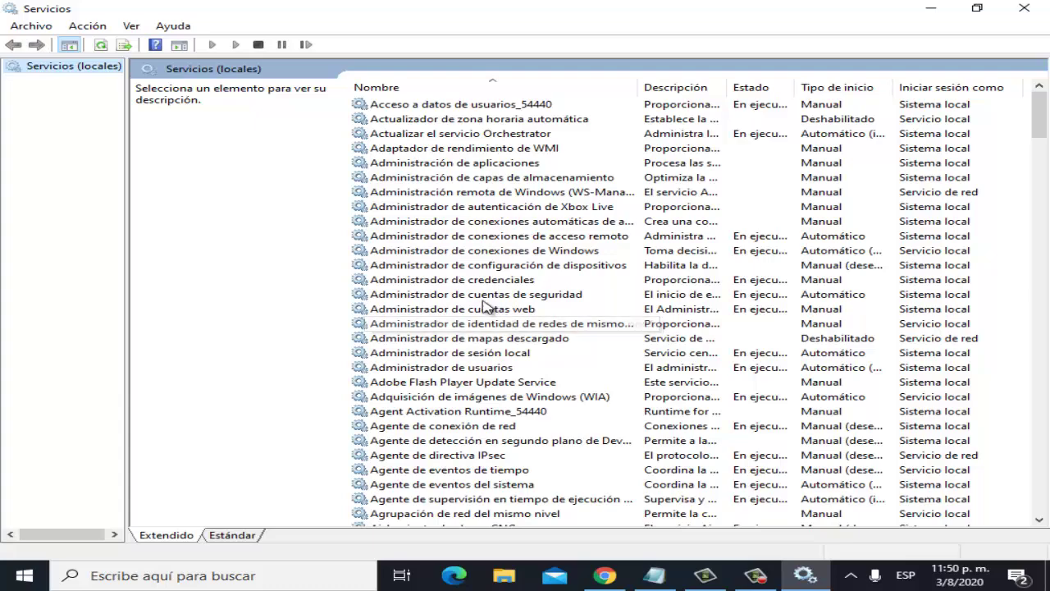
- In the Disco virtual service's properties, select the Automático startup type and close the dialog without accepting
{"action": "scroll", "coordinate": [487, 305], "scroll_direction": "down", "scroll_amount": 11}
{"action": "scroll", "coordinate": [484, 305], "scroll_direction": "down", "scroll_amount": 10}
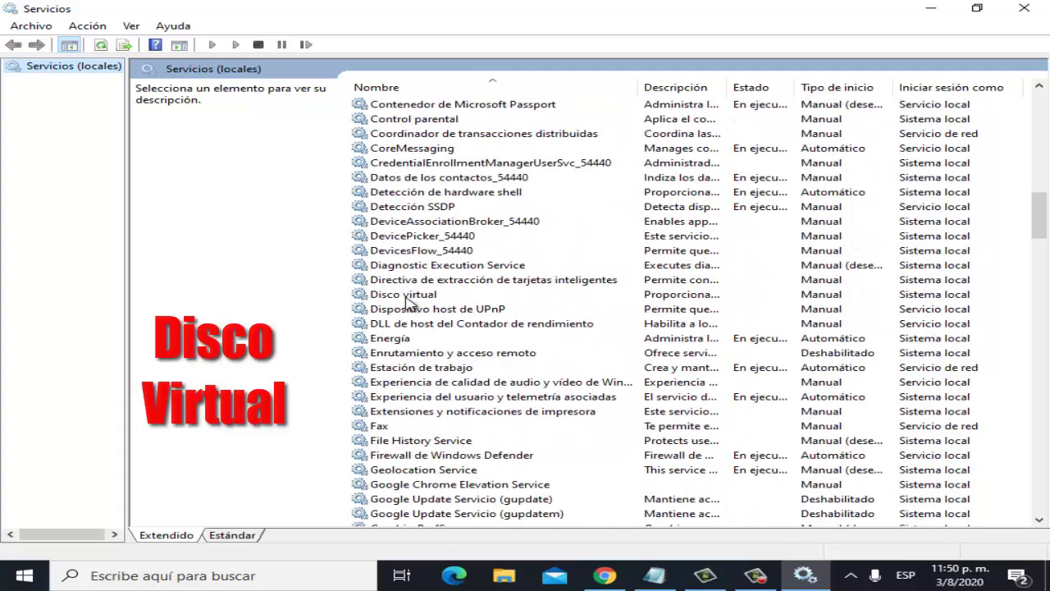
{"action": "left_click", "coordinate": [409, 298]}
{"action": "right_click", "coordinate": [409, 298]}
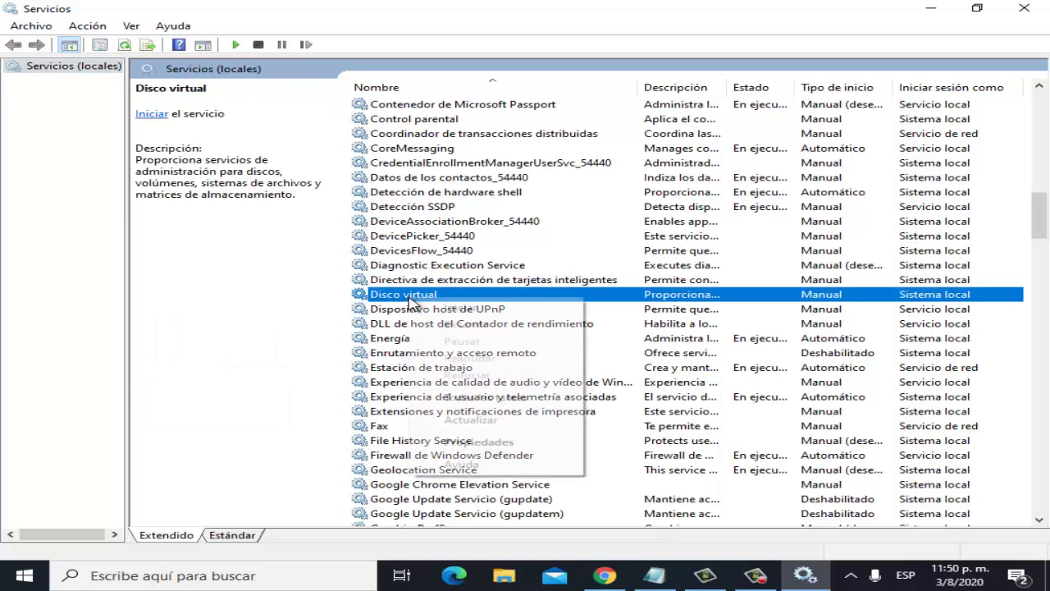
{"action": "left_click", "coordinate": [504, 441]}
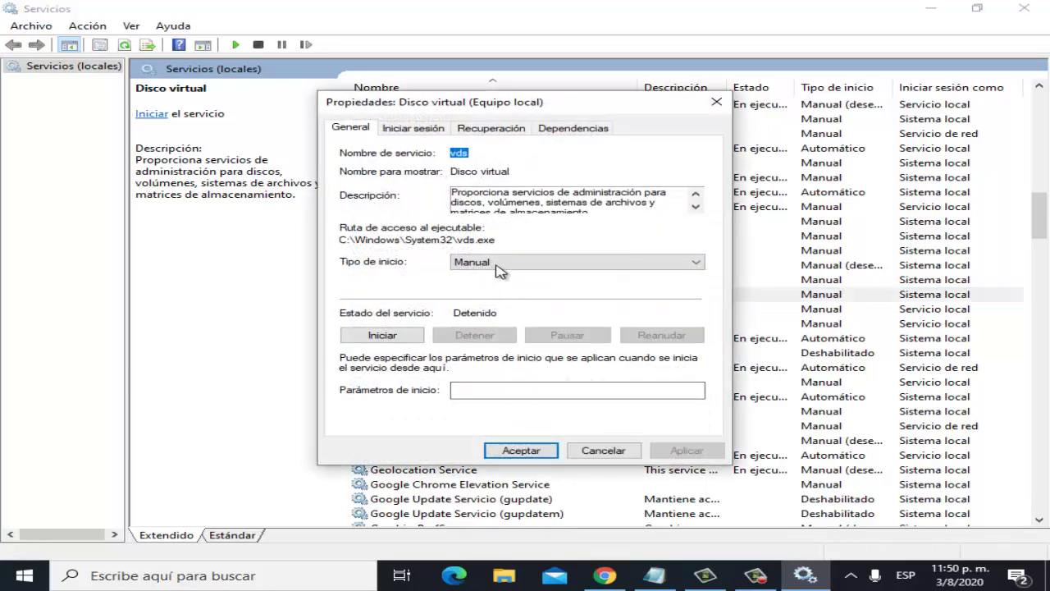
{"action": "left_click", "coordinate": [502, 263]}
{"action": "left_click", "coordinate": [511, 263]}
{"action": "left_click", "coordinate": [513, 263]}
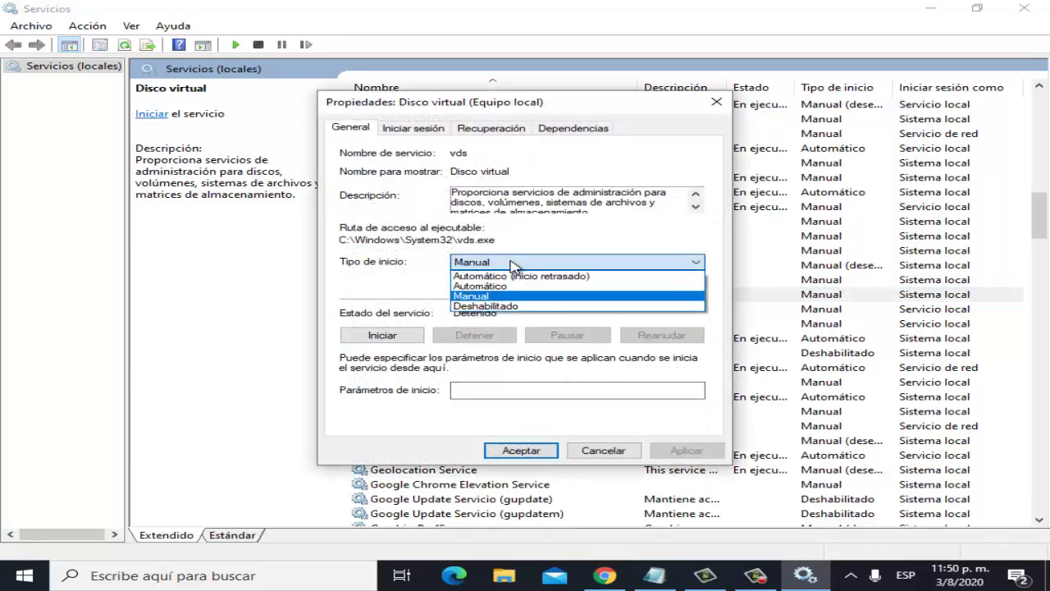
{"action": "left_click", "coordinate": [497, 286]}
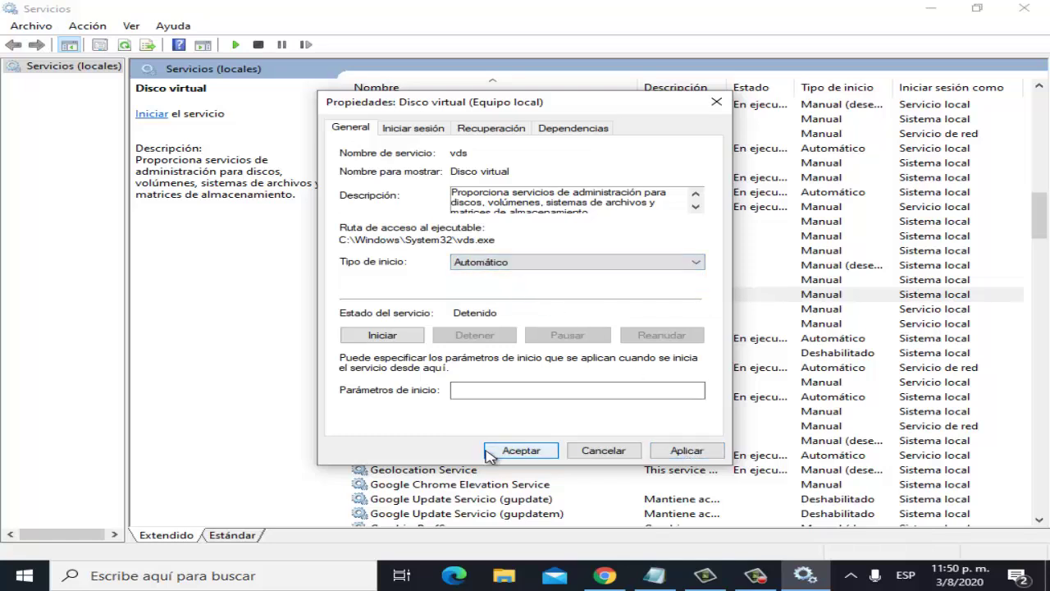
{"action": "left_click", "coordinate": [713, 108]}
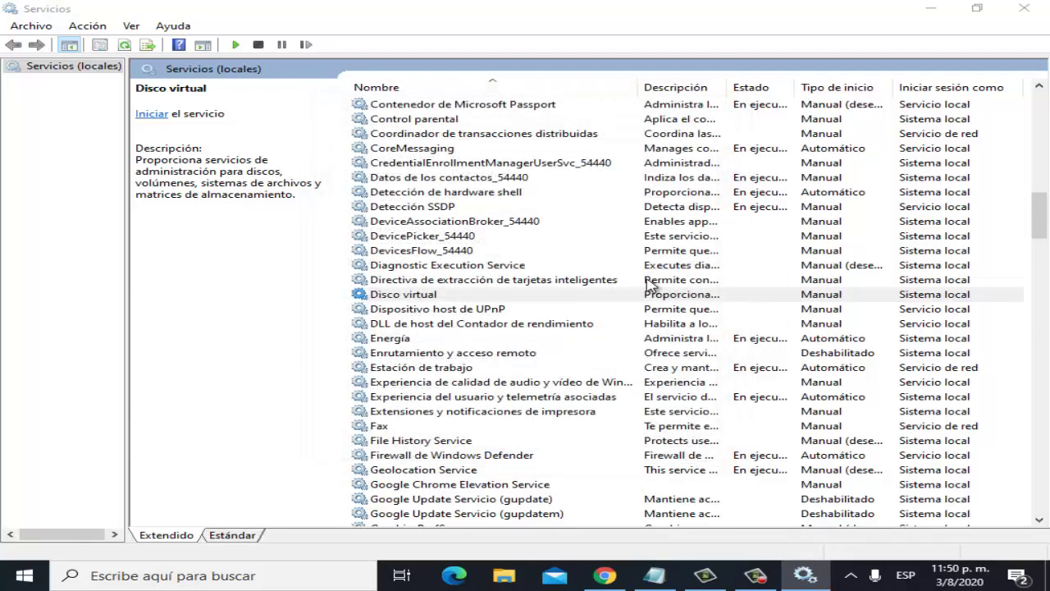
- Select the Automático startup type in the Windows Update service's properties, then close the dialog and Servicios without accepting
{"action": "scroll", "coordinate": [422, 324], "scroll_direction": "down", "scroll_amount": 20}
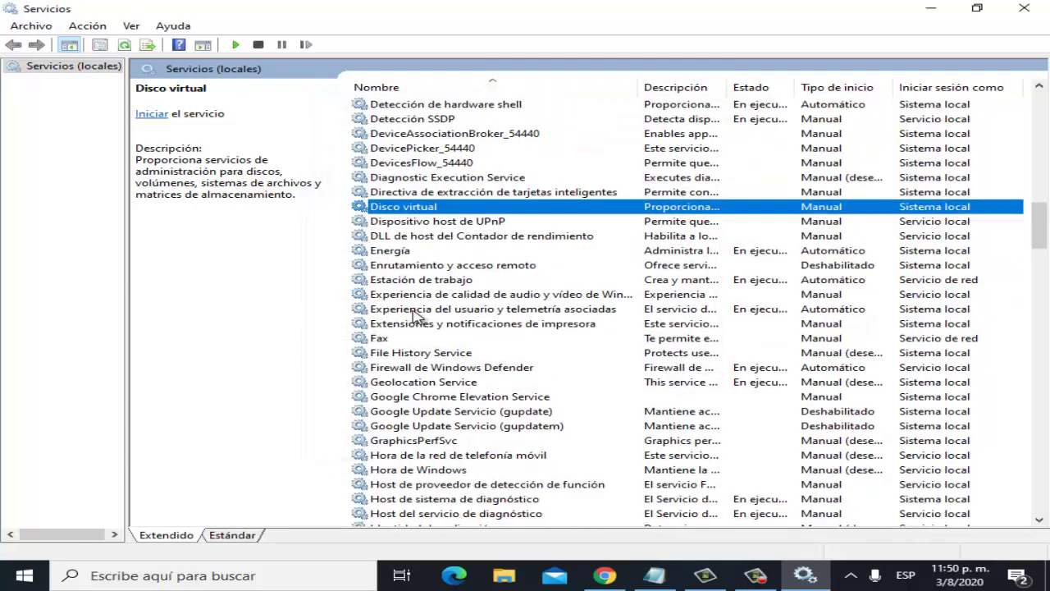
{"action": "scroll", "coordinate": [449, 357], "scroll_direction": "down", "scroll_amount": 20}
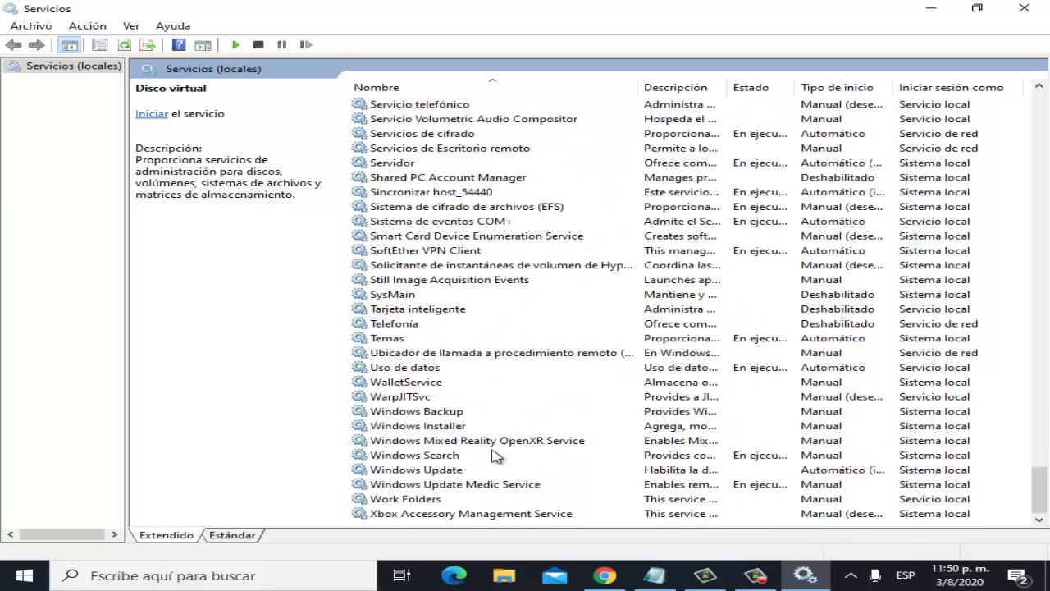
{"action": "left_click", "coordinate": [446, 473]}
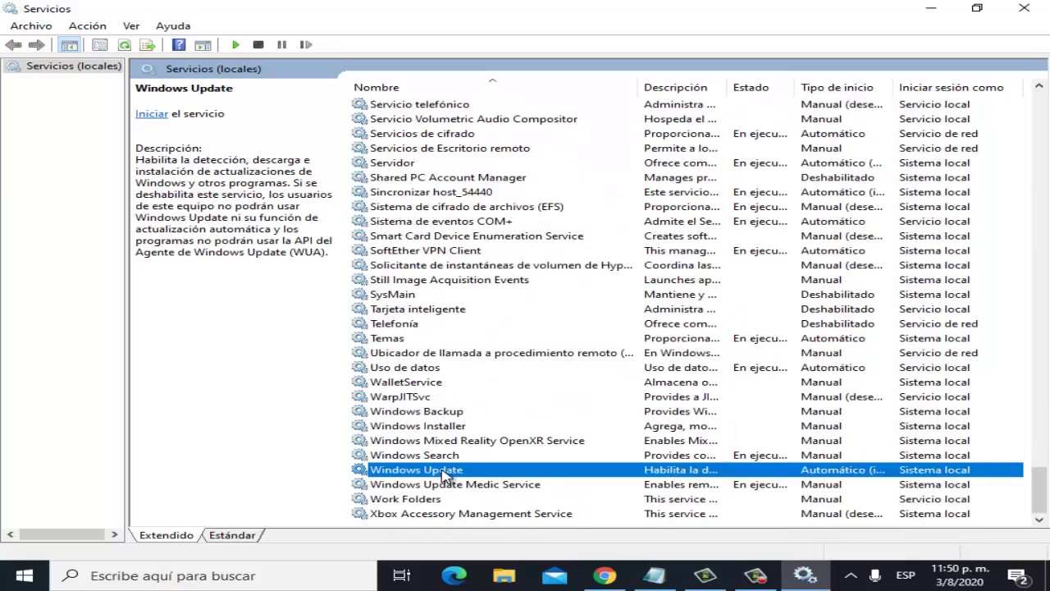
{"action": "right_click", "coordinate": [443, 474]}
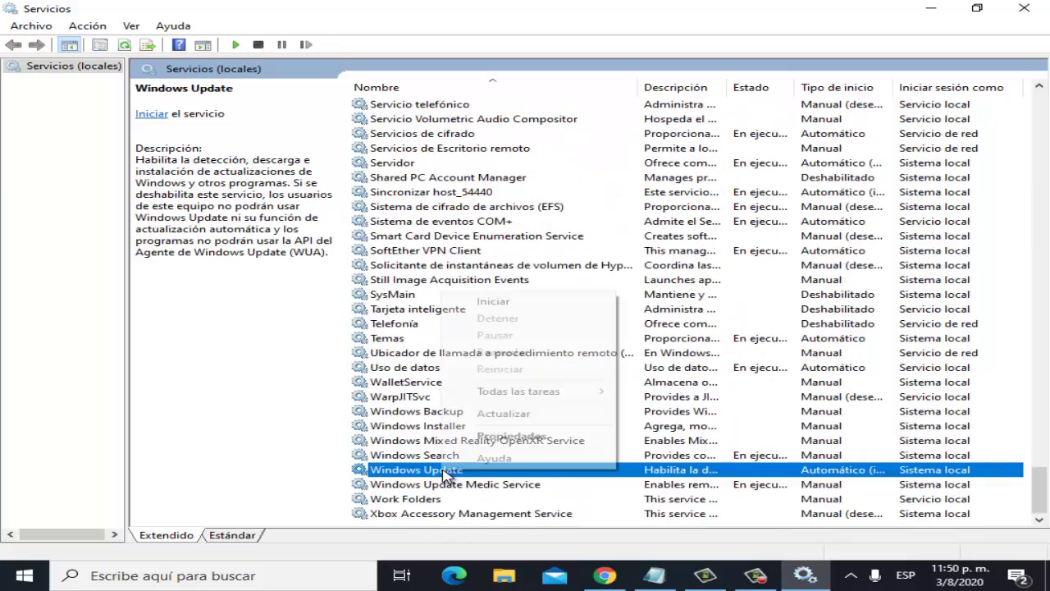
{"action": "left_click", "coordinate": [538, 436]}
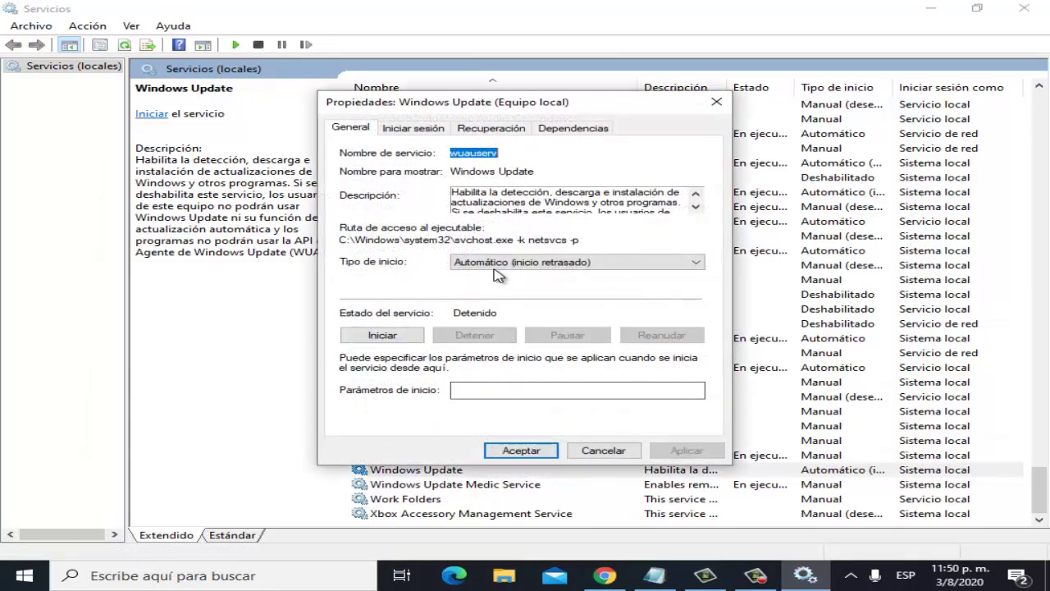
{"action": "left_click", "coordinate": [490, 267]}
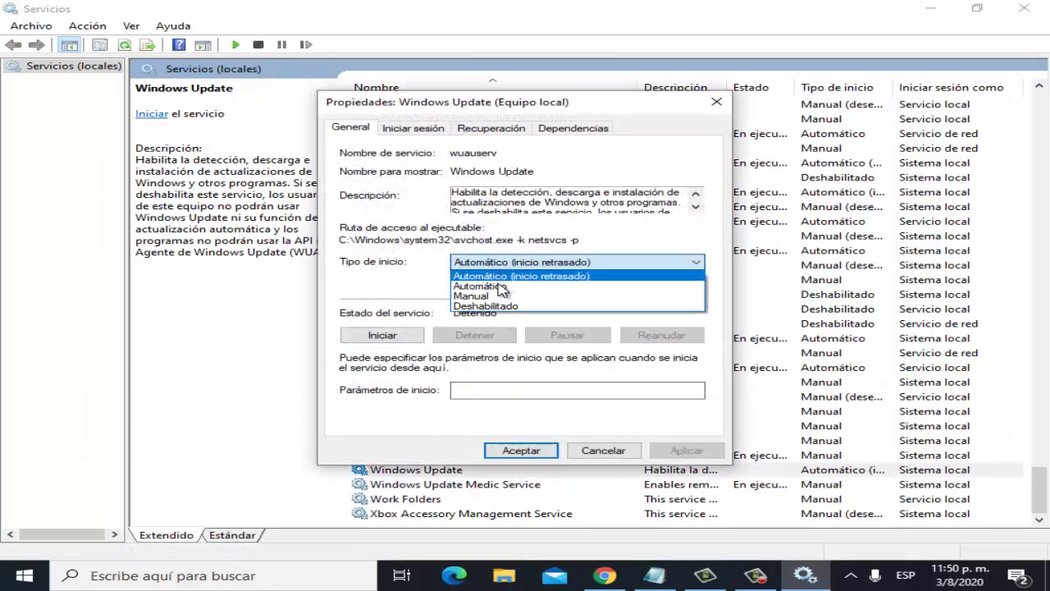
{"action": "left_click", "coordinate": [495, 287]}
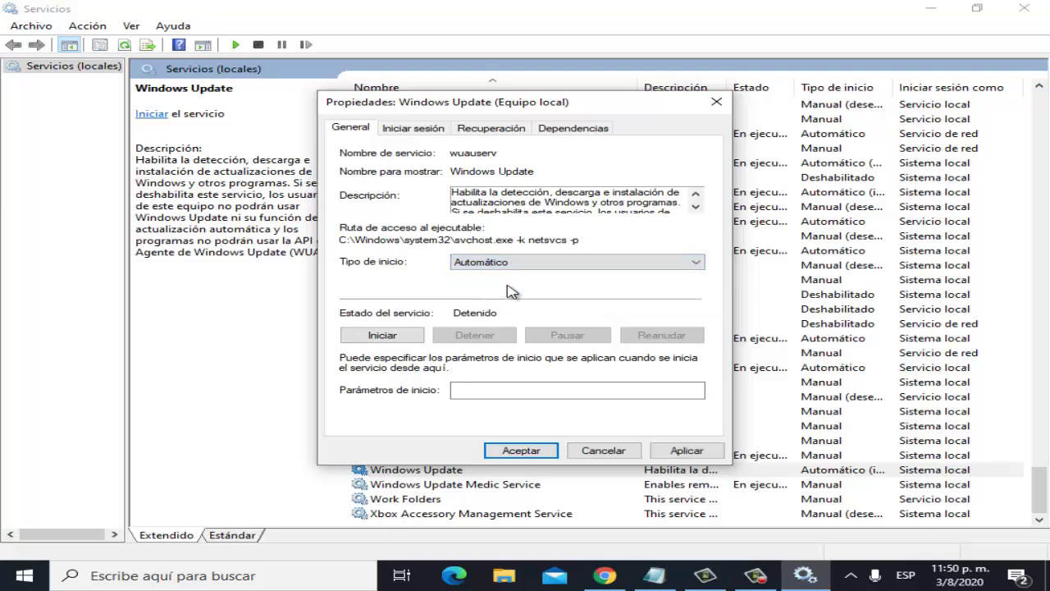
{"action": "left_click", "coordinate": [688, 451]}
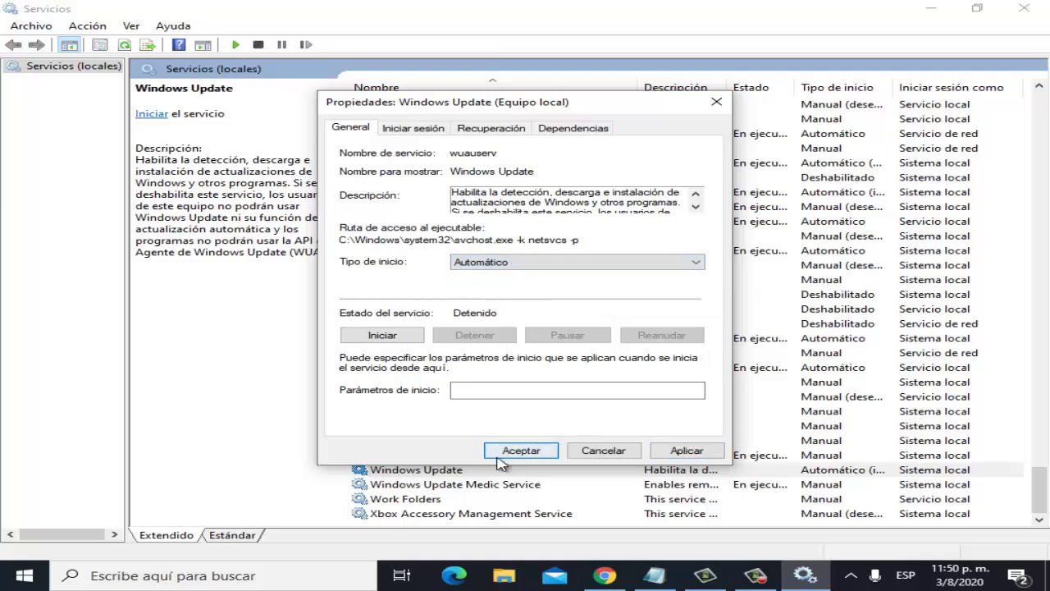
{"action": "left_click", "coordinate": [716, 102]}
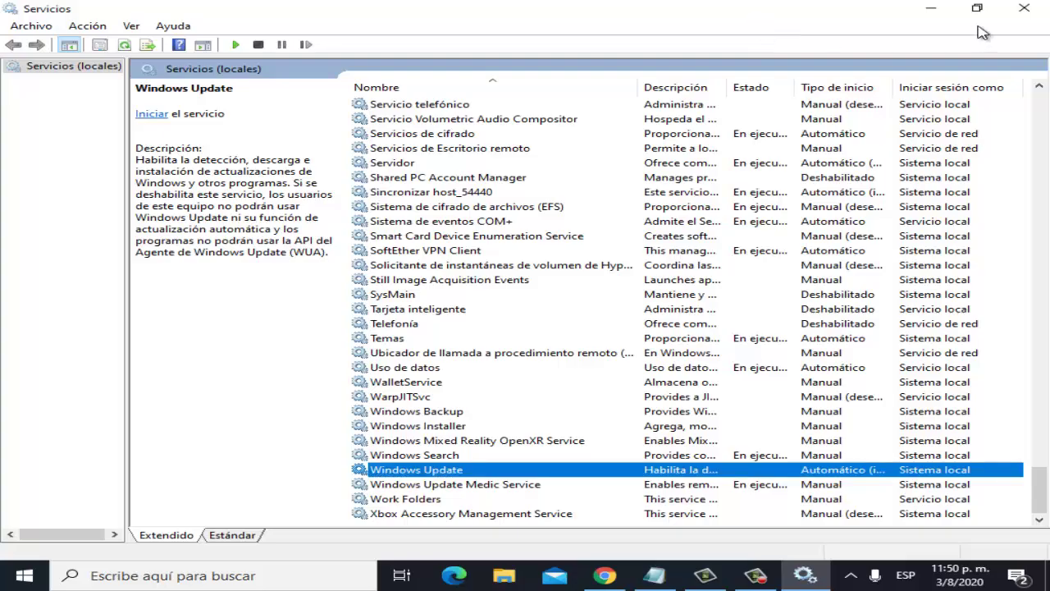
{"action": "left_click", "coordinate": [1023, 7]}
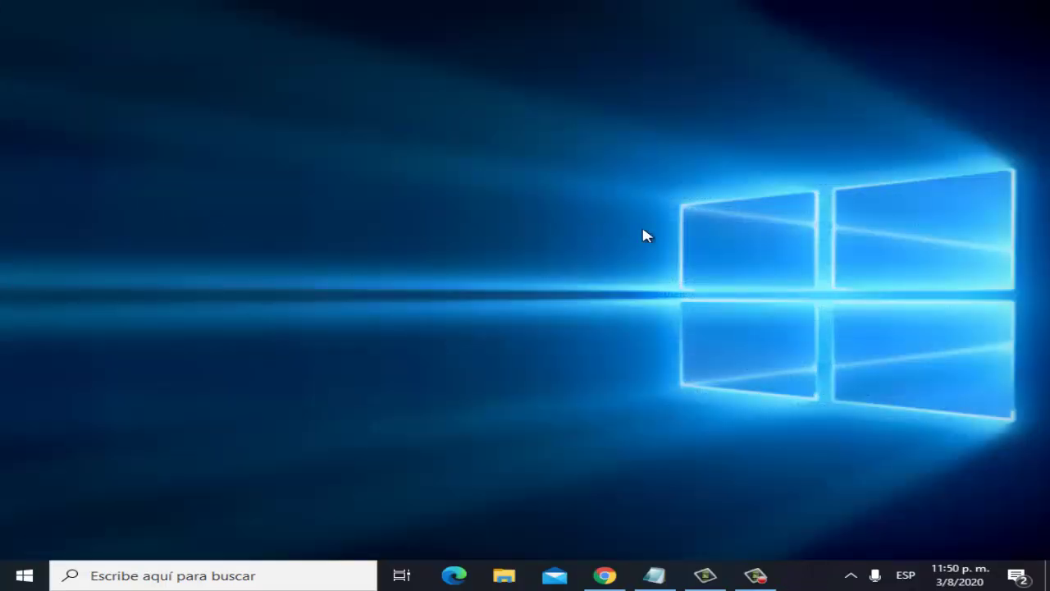
- Search Windows for "windows update" to locate the Buscar actualizaciones setting
{"action": "left_click", "coordinate": [252, 578]}
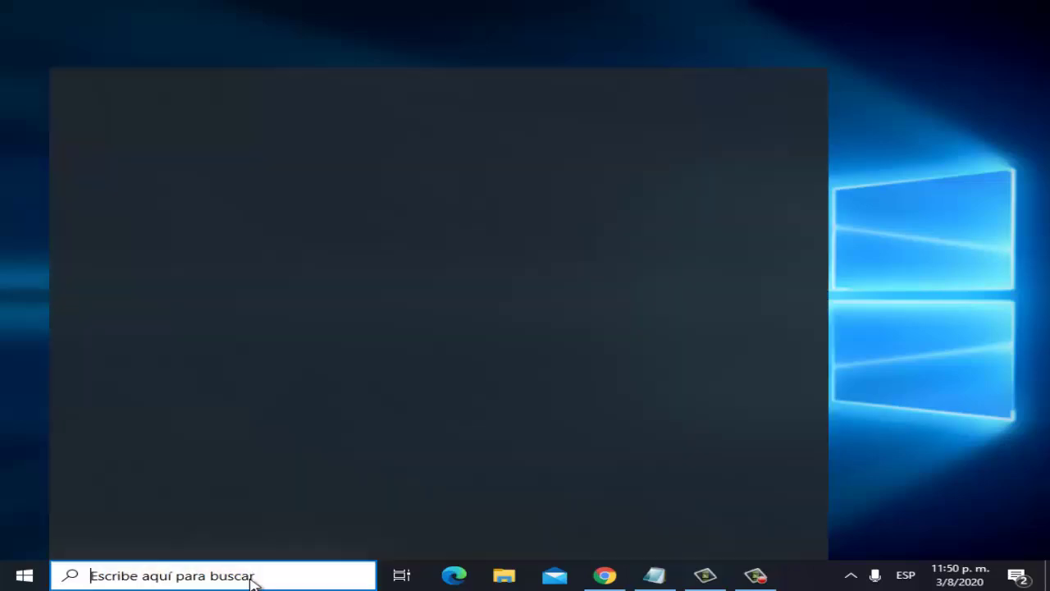
{"action": "type", "text": "w"}
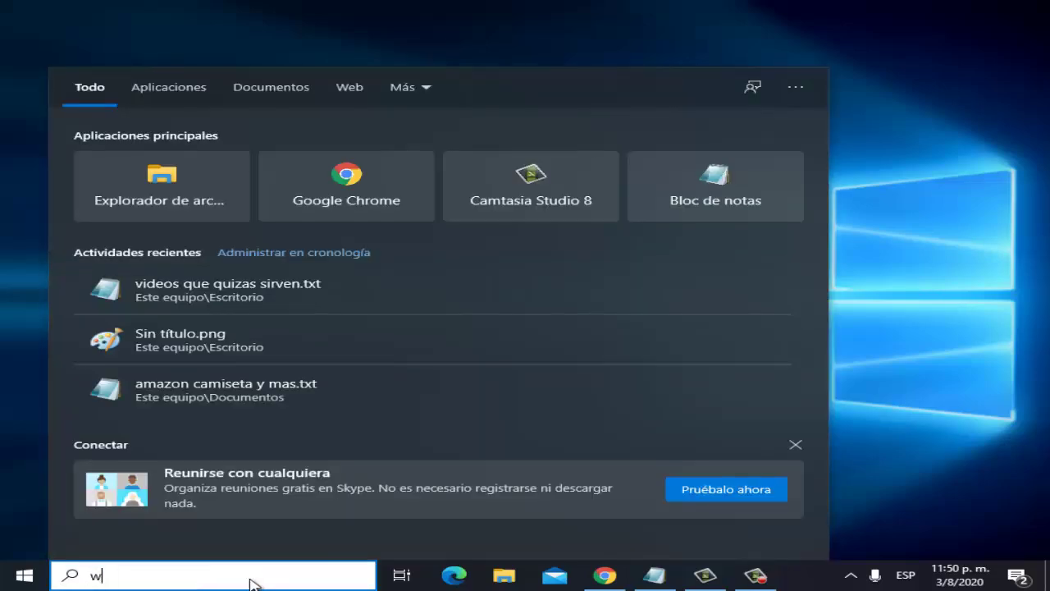
{"action": "type", "text": "indows update"}
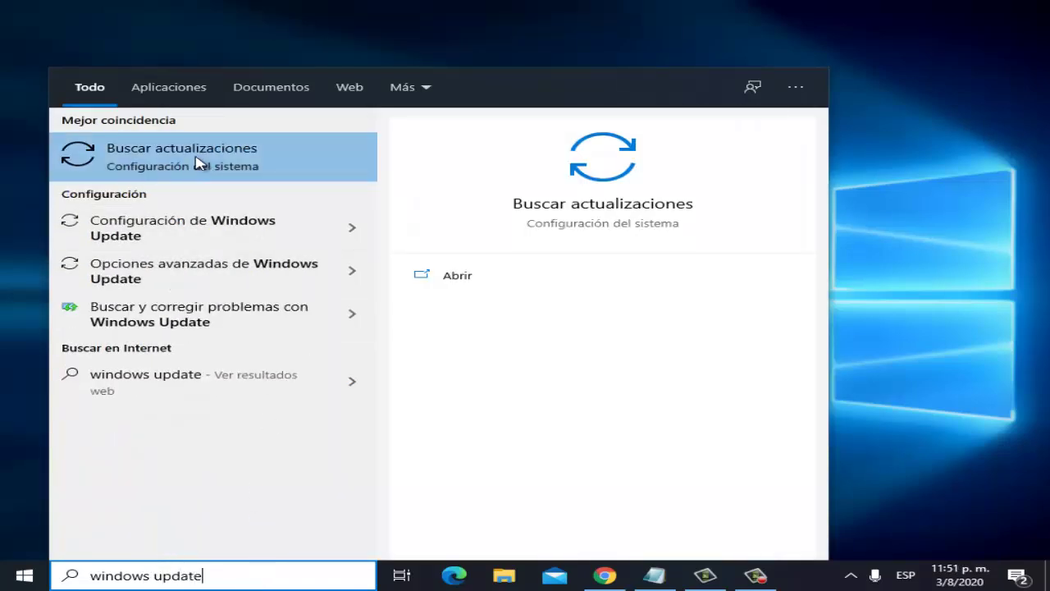
{"action": "left_click", "coordinate": [595, 5]}
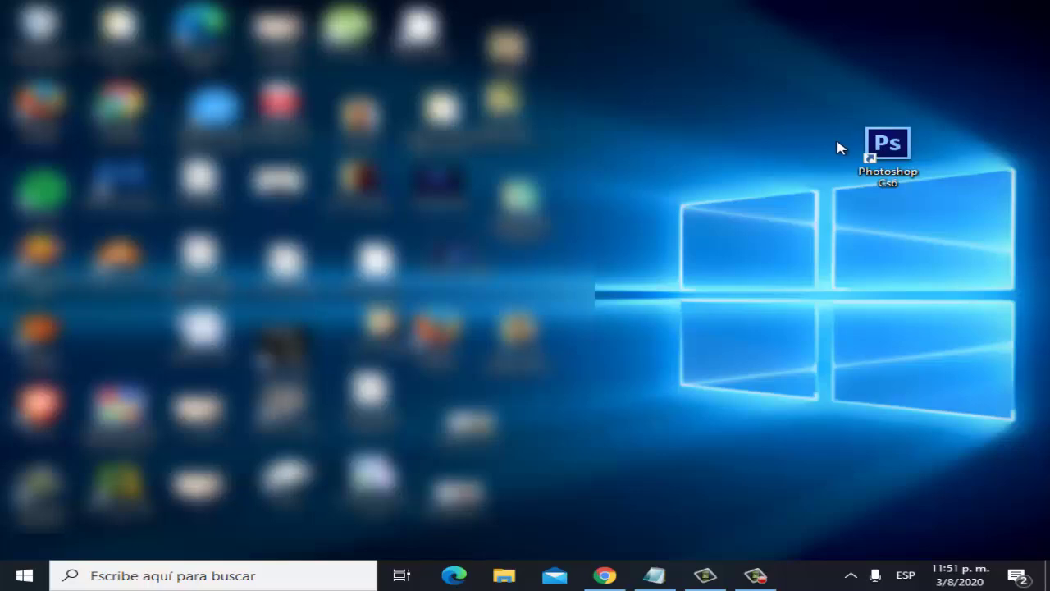
- In the Photoshop Cs6 desktop shortcut's properties, enable compatibility mode for Windows 8, then cancel the dialog
{"action": "right_click", "coordinate": [908, 158]}
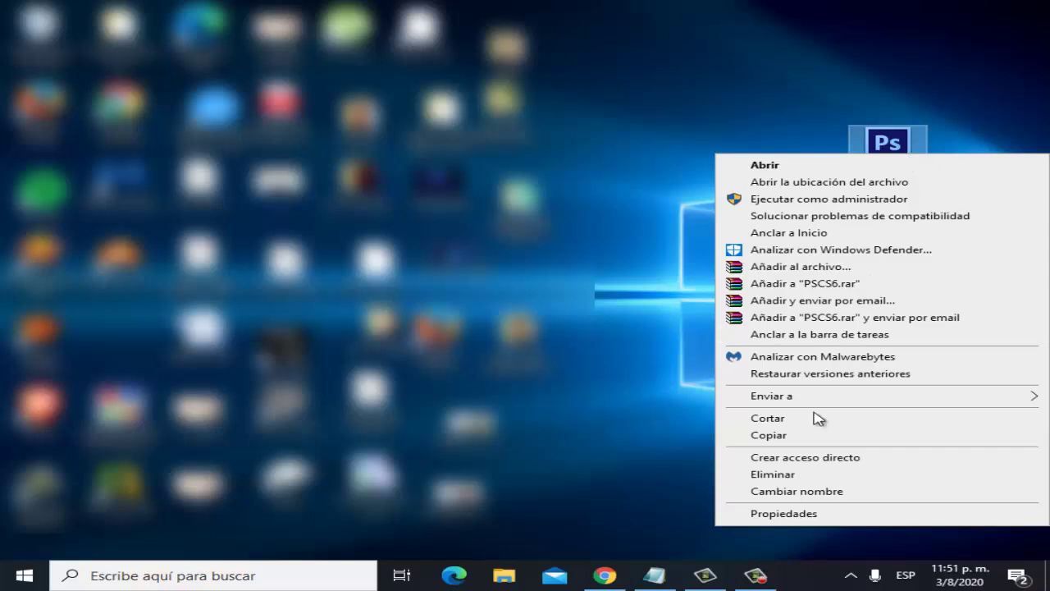
{"action": "left_click", "coordinate": [808, 515]}
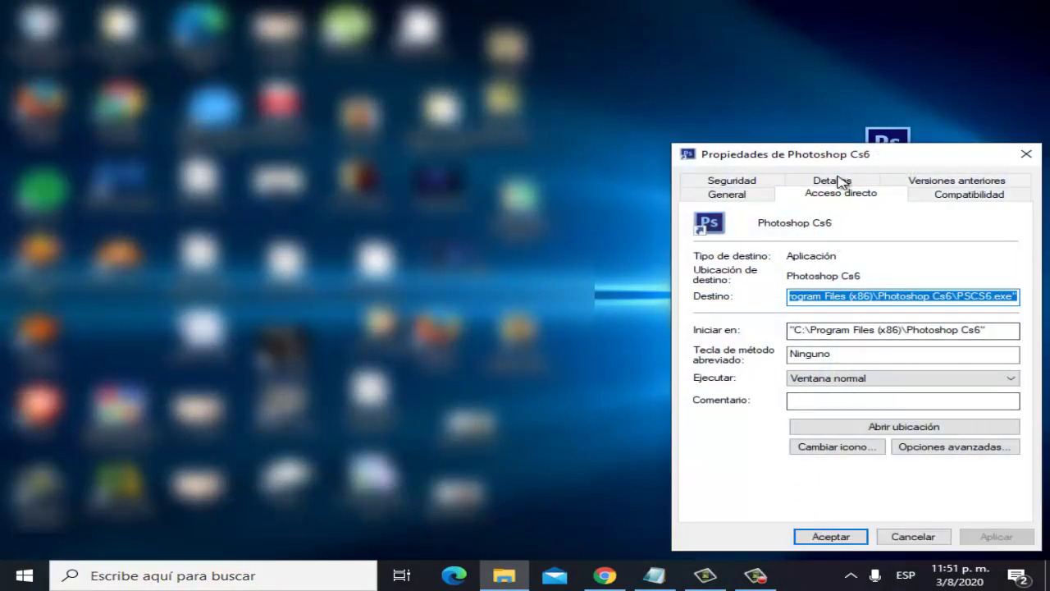
{"action": "left_click_drag", "start_coordinate": [812, 154], "coordinate": [803, 146]}
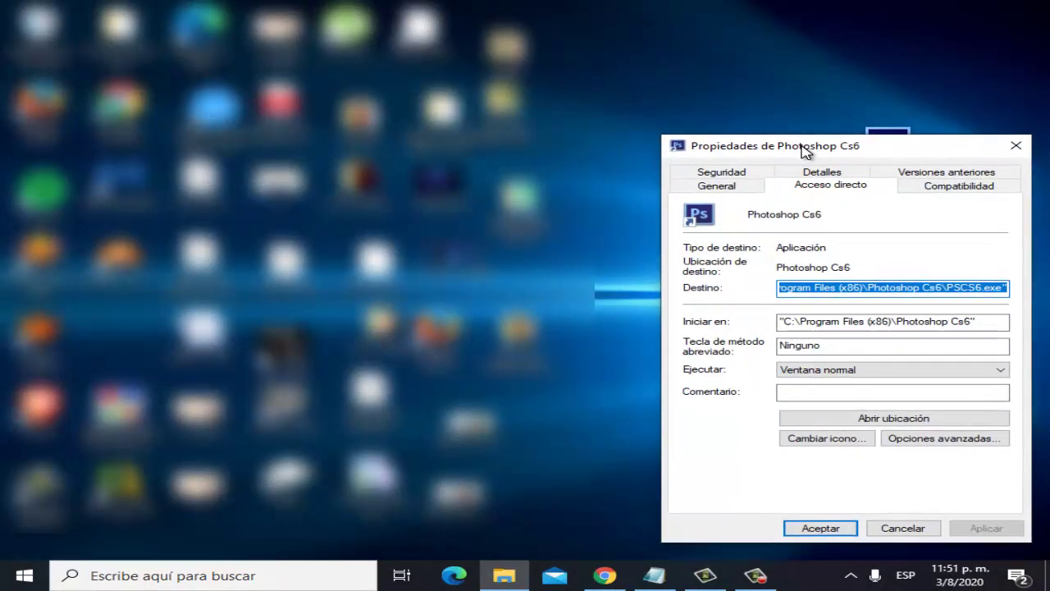
{"action": "left_click", "coordinate": [953, 187]}
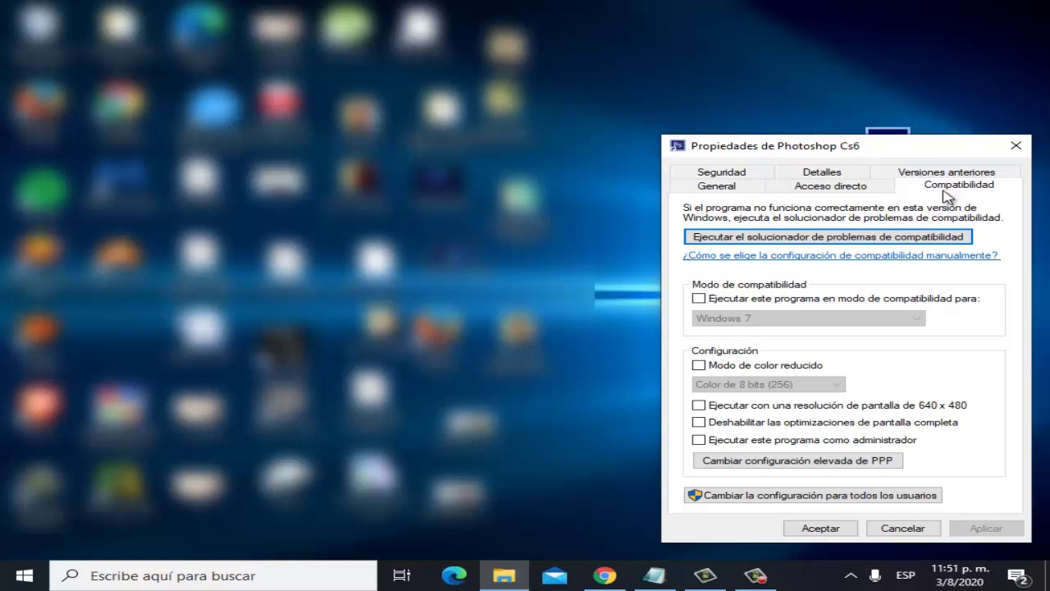
{"action": "left_click", "coordinate": [699, 299]}
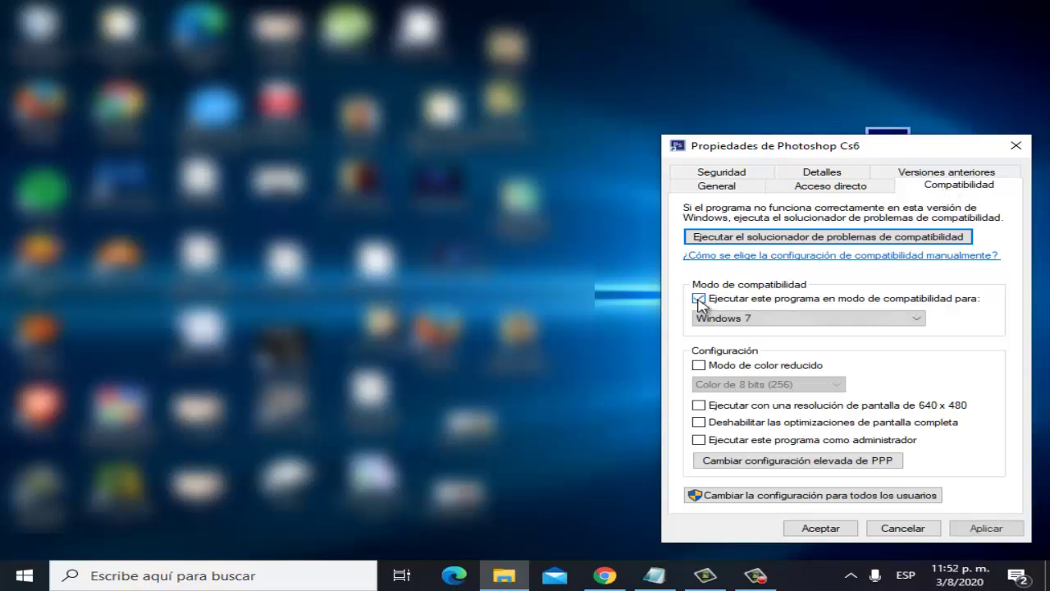
{"action": "left_click", "coordinate": [744, 319]}
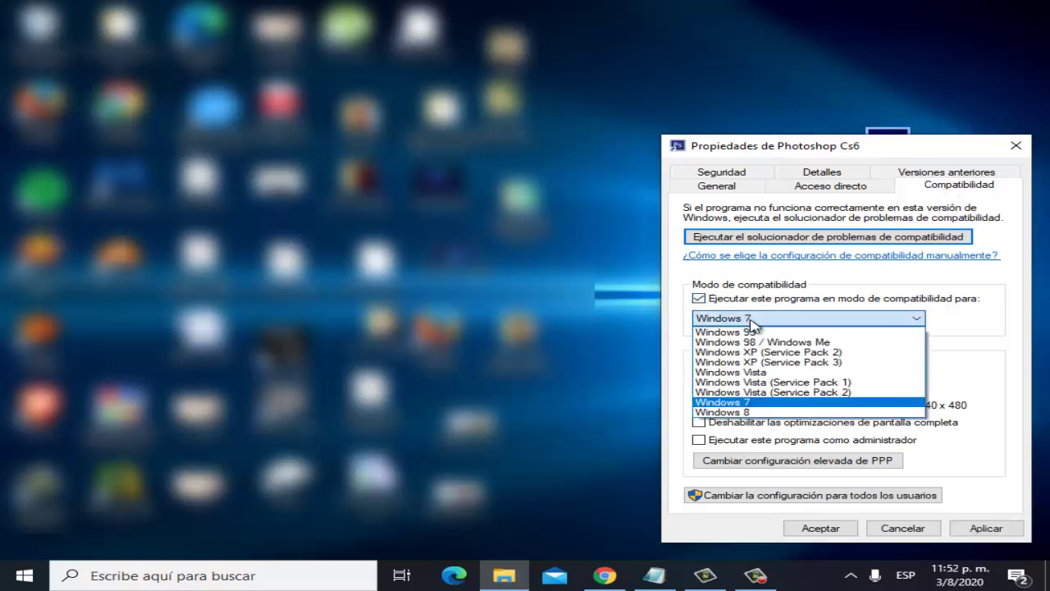
{"action": "left_click", "coordinate": [771, 412]}
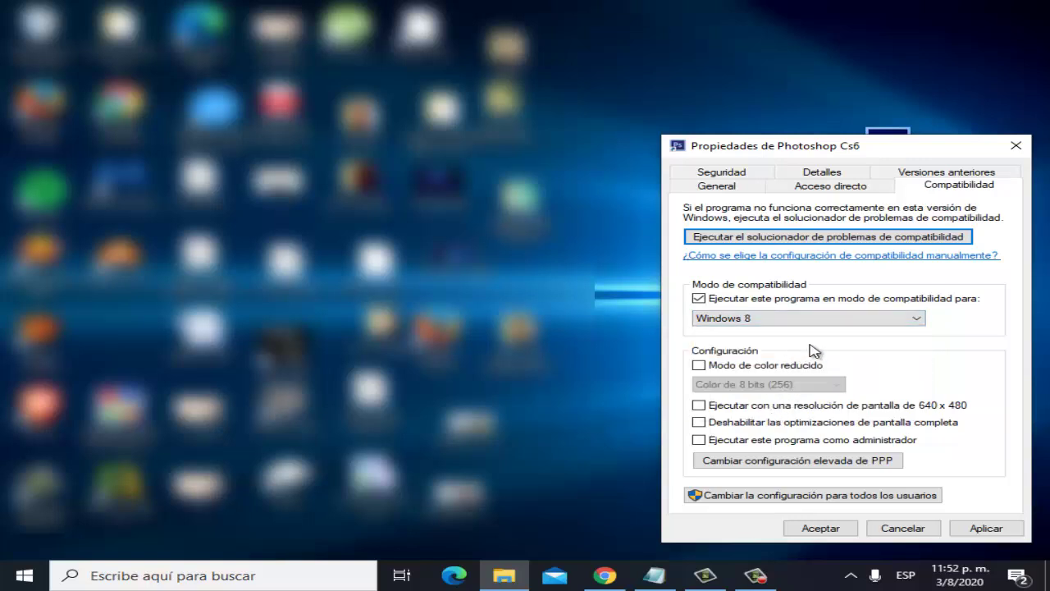
{"action": "left_click", "coordinate": [997, 529]}
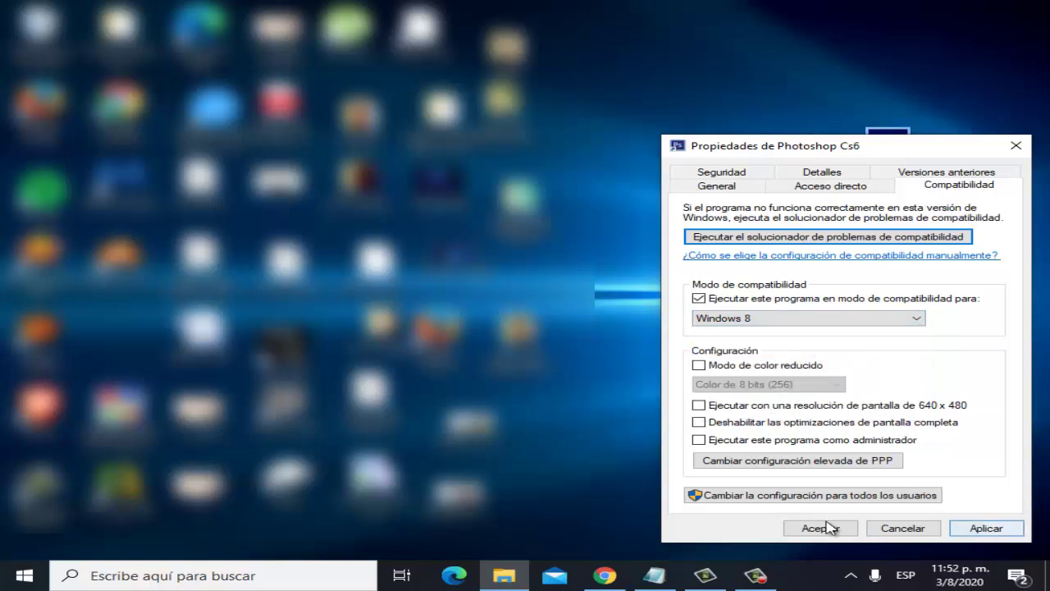
{"action": "left_click", "coordinate": [903, 529]}
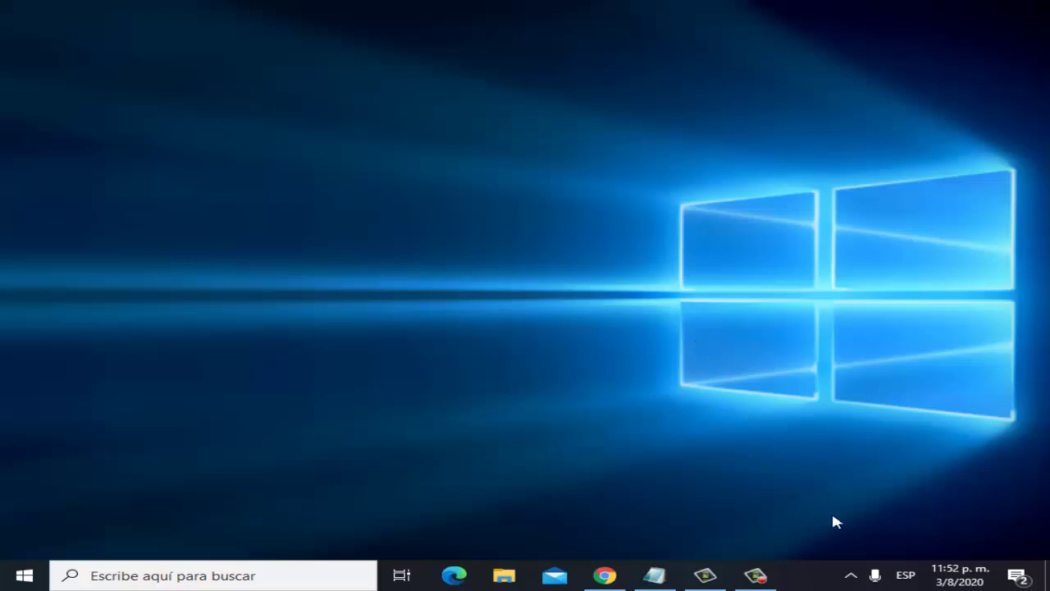
- Open the Administrador de tareas from the taskbar's options
{"action": "right_click", "coordinate": [814, 577]}
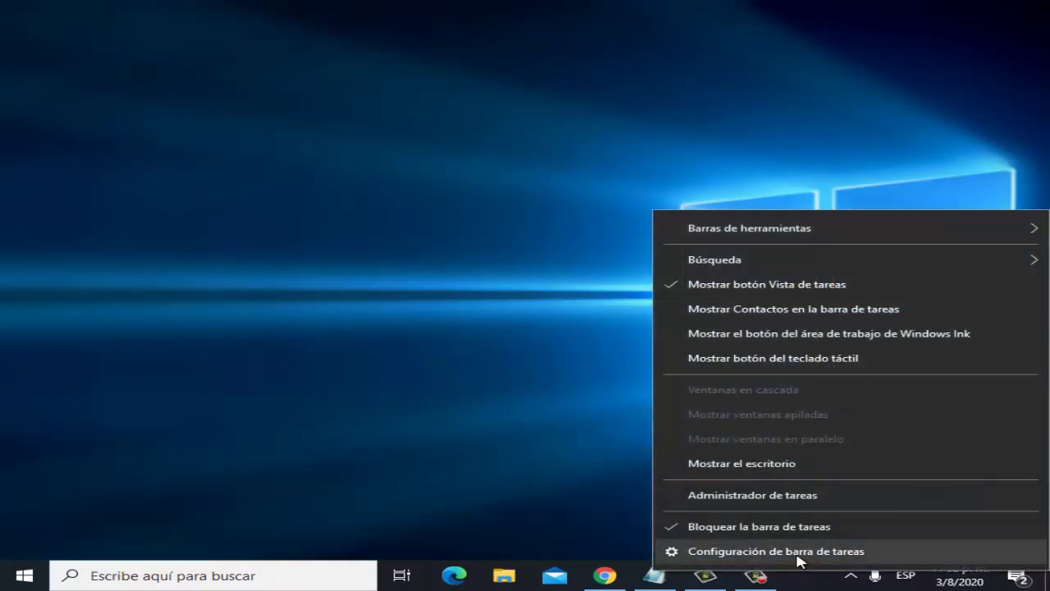
{"action": "left_click", "coordinate": [772, 500]}
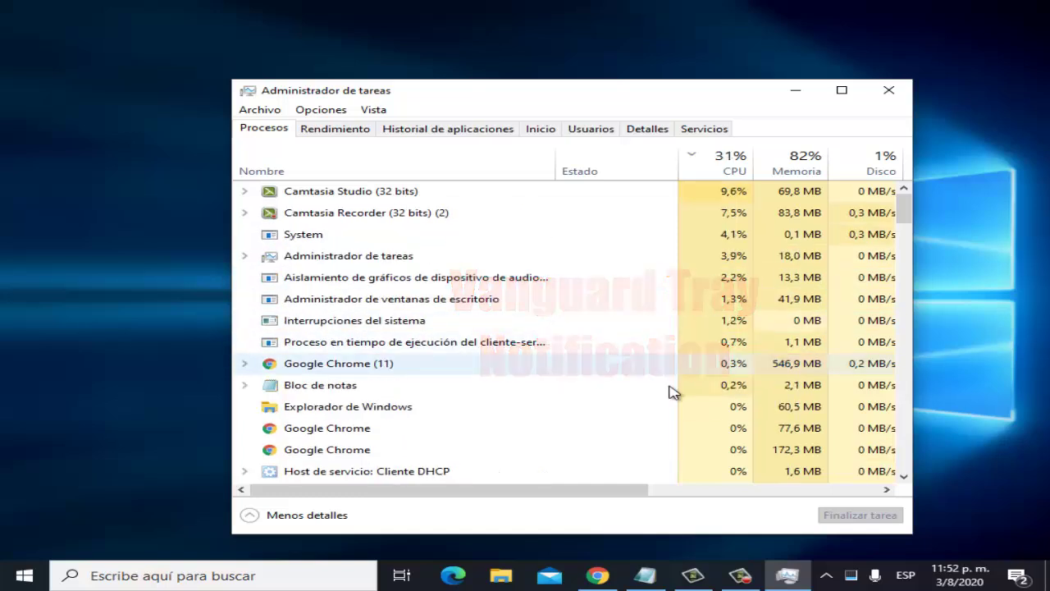
- Look through the running processes, view the options available for Google Crash Handler, then close the Administrador de tareas
{"action": "scroll", "coordinate": [501, 418], "scroll_direction": "down", "scroll_amount": 12}
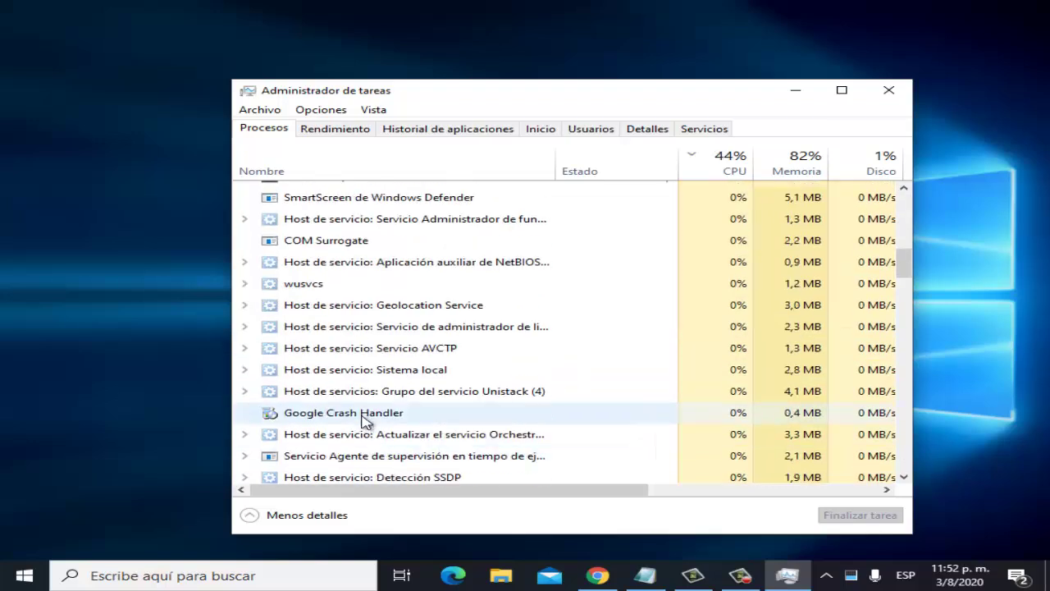
{"action": "right_click", "coordinate": [364, 418]}
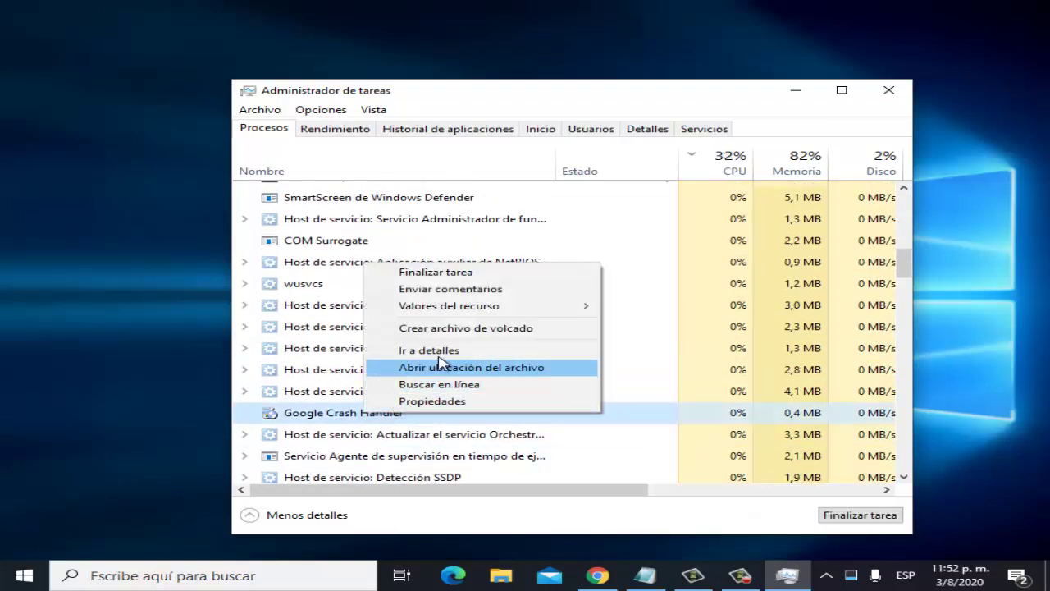
{"action": "left_click", "coordinate": [633, 101]}
{"action": "left_click", "coordinate": [886, 90]}
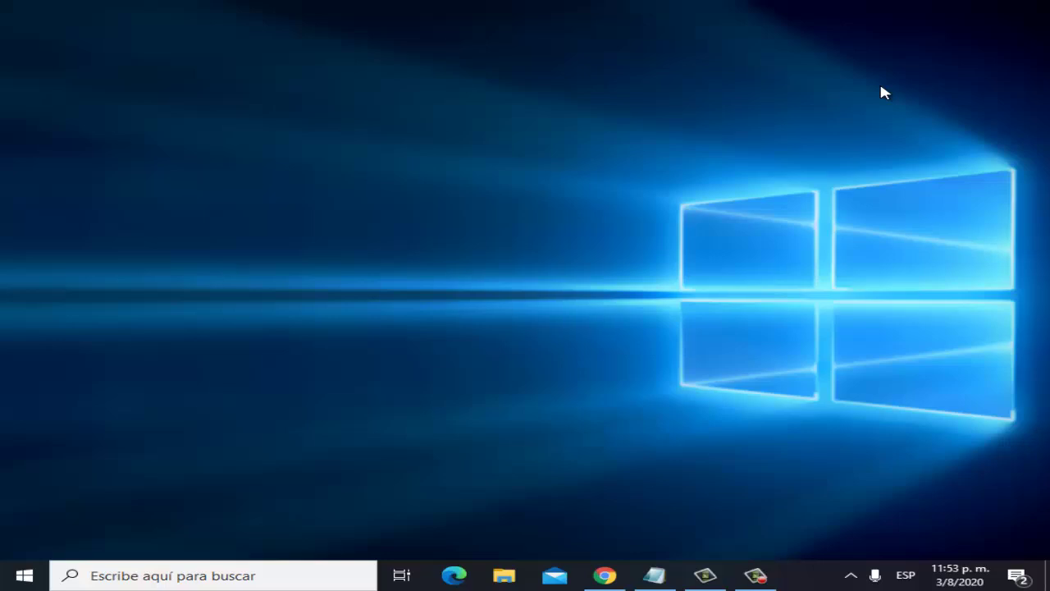
- Search Windows for "cmd" and run Símbolo del sistema as administrator
{"action": "left_click", "coordinate": [155, 575]}
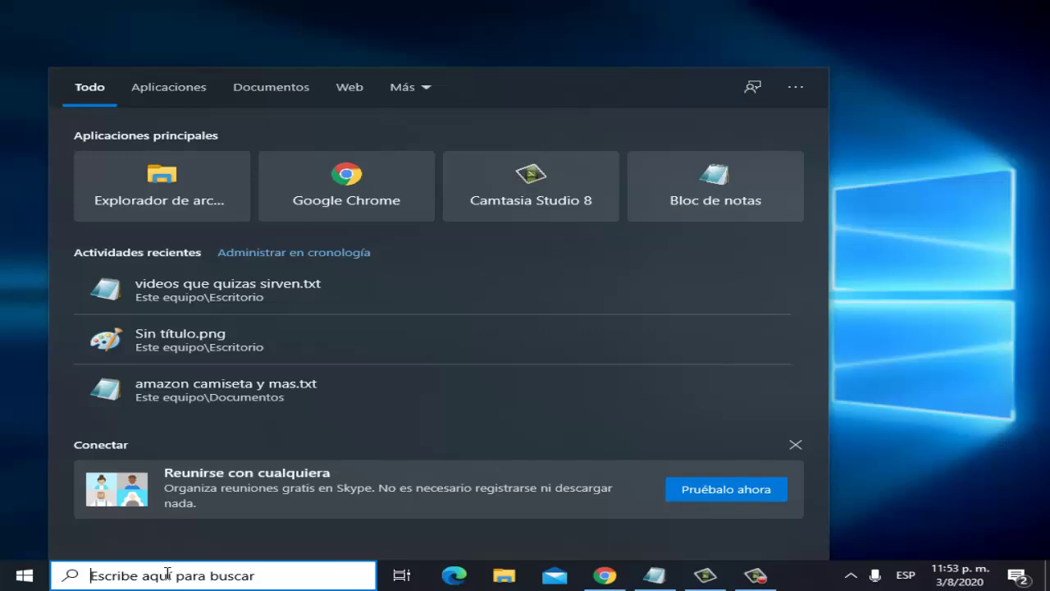
{"action": "type", "text": "cmd"}
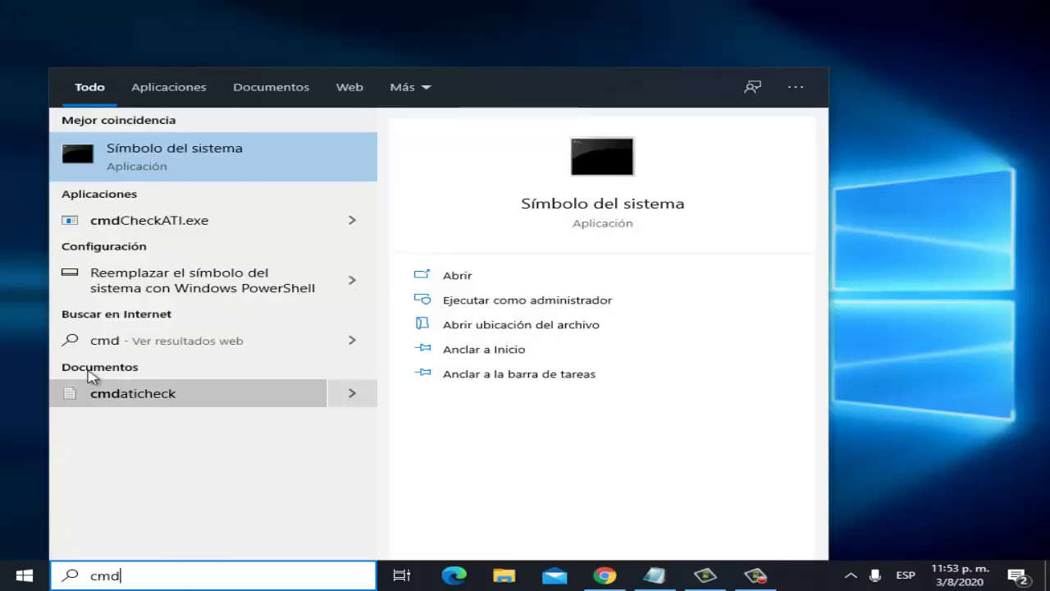
{"action": "right_click", "coordinate": [194, 159]}
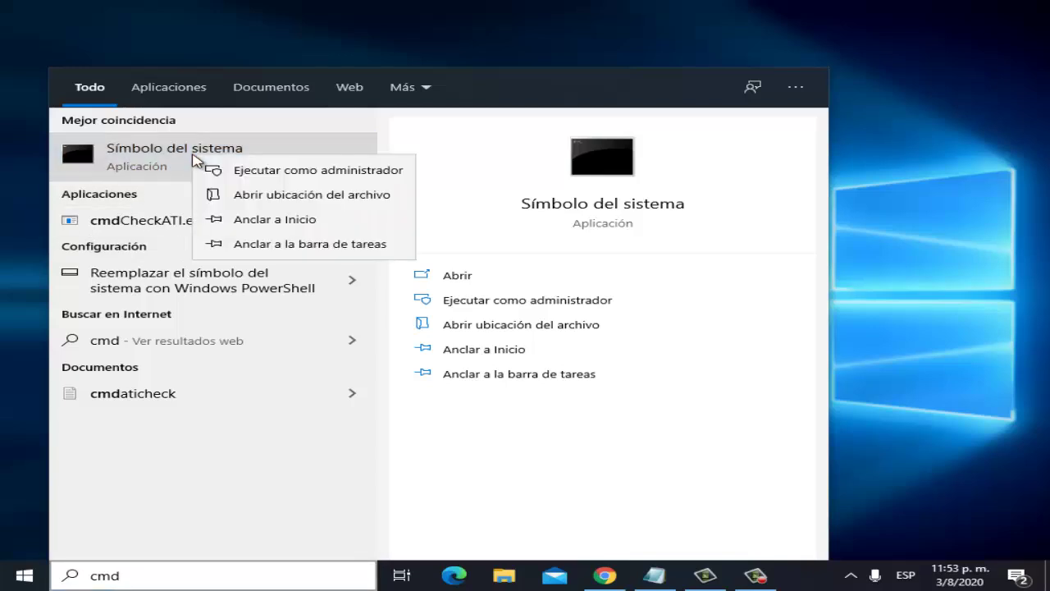
{"action": "left_click", "coordinate": [238, 170]}
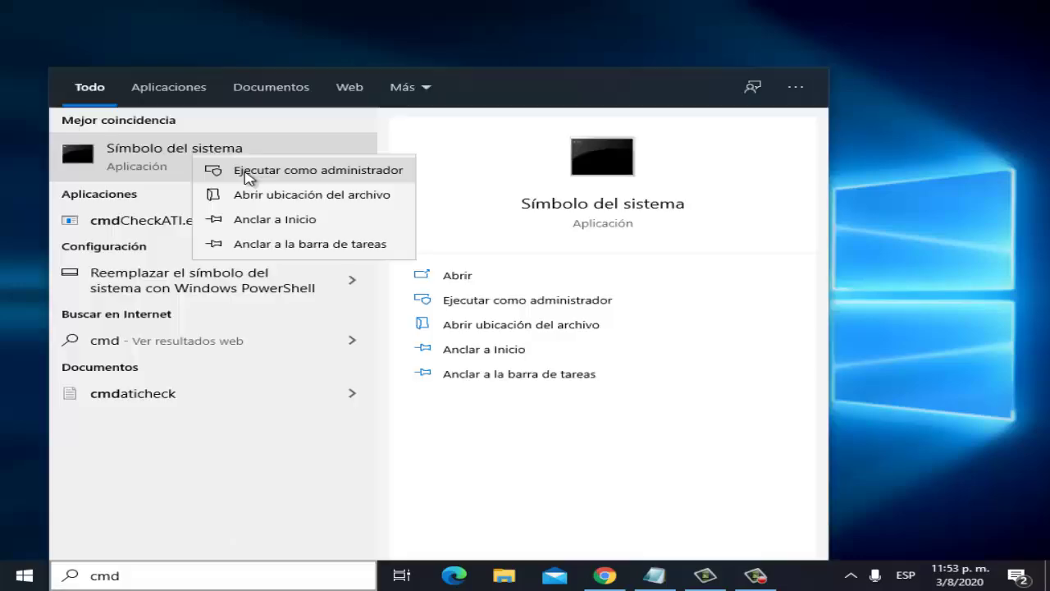
{"action": "left_click", "coordinate": [247, 171]}
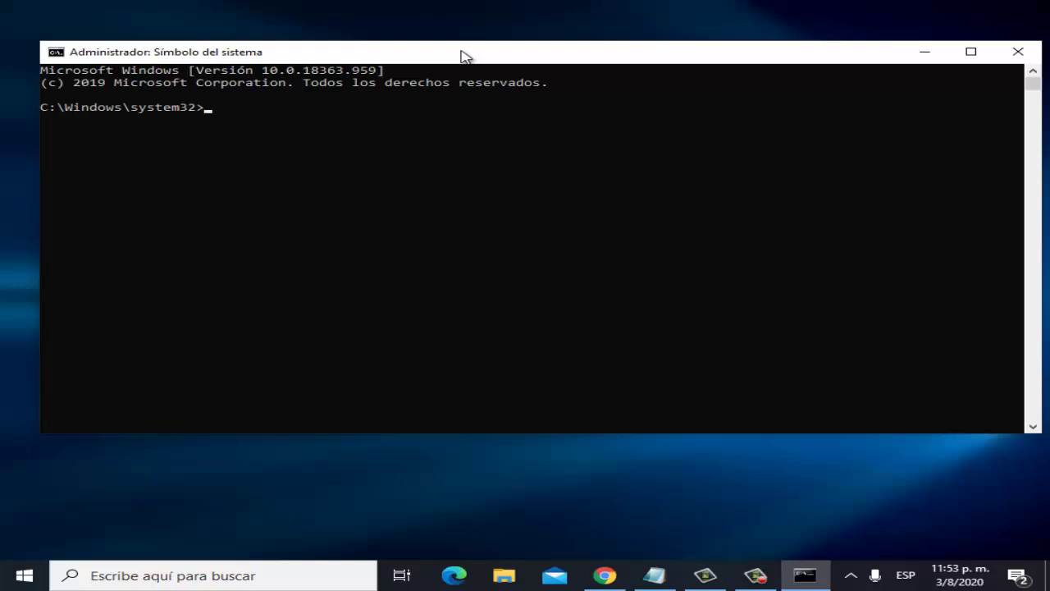
- Enter "sc deleted vgc" at the command prompt and clear the line without running it
{"action": "type", "text": "a"}
{"action": "type", "text": "c"}
{"action": "key", "text": "BackSpace"}
{"action": "key", "text": "BackSpace"}
{"action": "type", "text": "sc delet"}
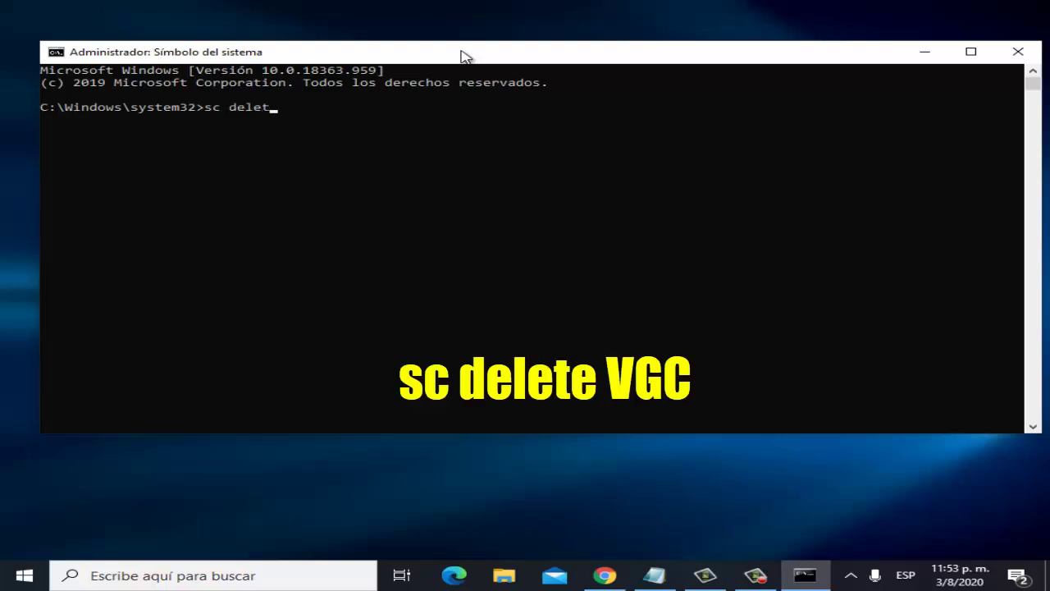
{"action": "type", "text": "ed vgc"}
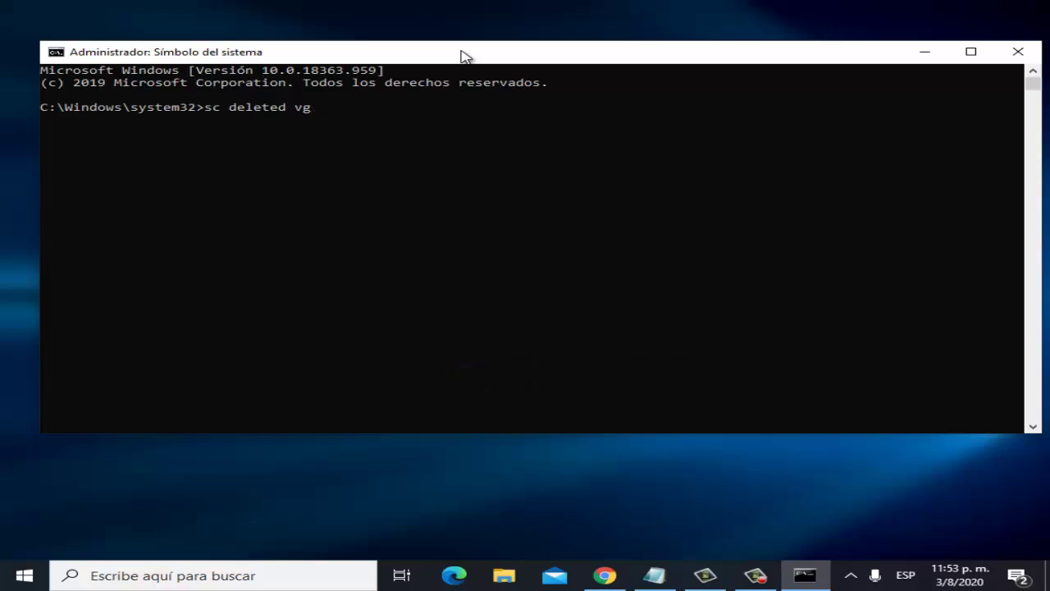
{"action": "key", "text": "BackSpace"}
{"action": "key", "text": "BackSpace"}
{"action": "key", "text": "BackSpace"}
{"action": "key", "text": "BackSpace"}
{"action": "key", "text": "BackSpace"}
{"action": "key", "text": "BackSpace"}
{"action": "key", "text": "BackSpace"}
{"action": "key", "text": "BackSpace"}
{"action": "key", "text": "BackSpace"}
{"action": "key", "text": "BackSpace"}
{"action": "key", "text": "BackSpace"}
{"action": "key", "text": "BackSpace"}
{"action": "key", "text": "BackSpace"}
- Enter "delete vgk" at the prompt, clear it without running it, and close the command prompt with the exit command
{"action": "type", "text": "de"}
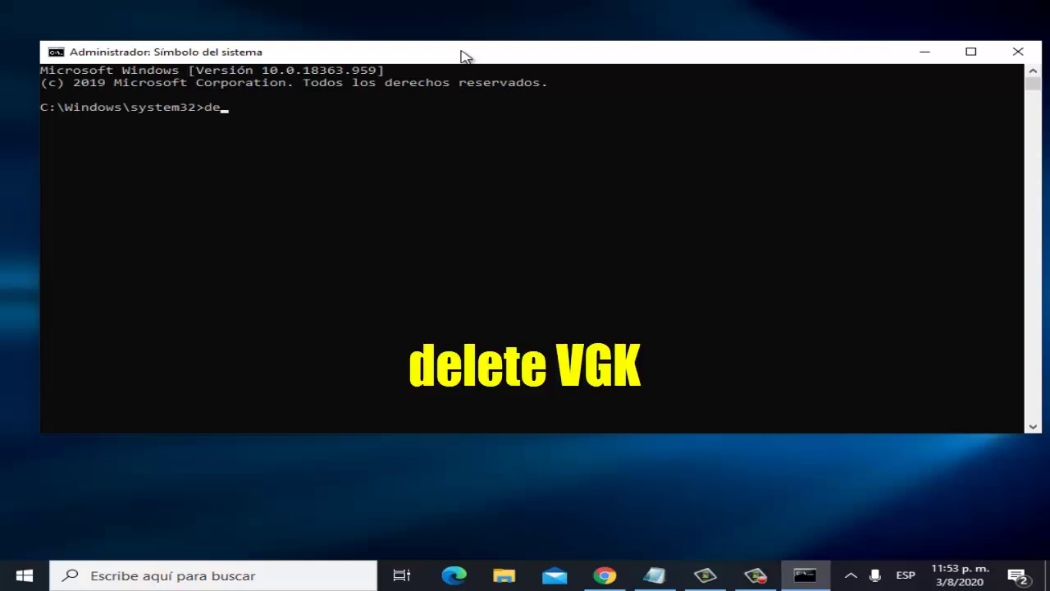
{"action": "type", "text": "lete vgk"}
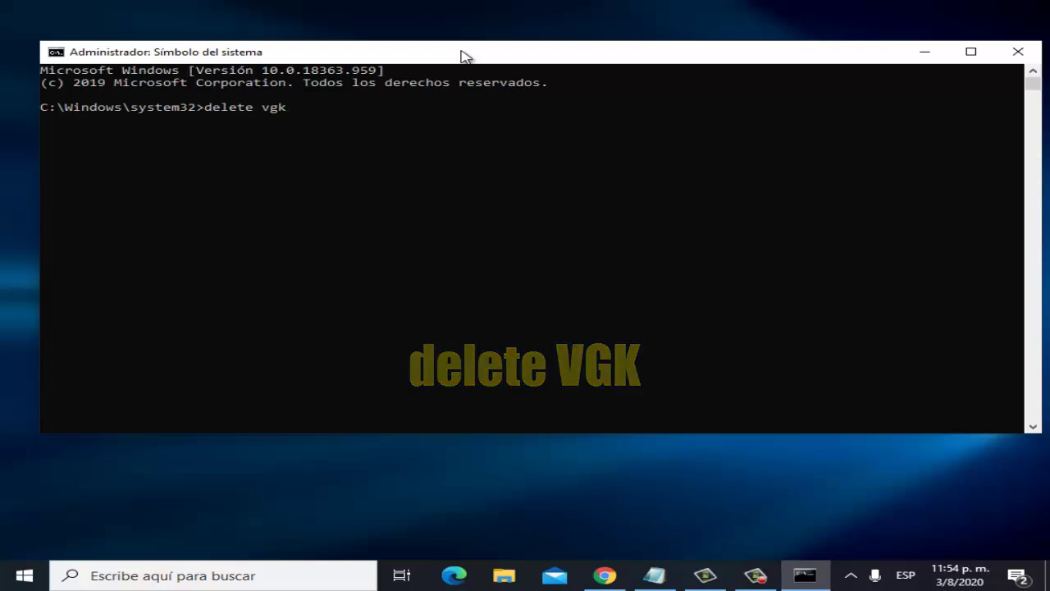
{"action": "key", "text": "BackSpace"}
{"action": "key", "text": "BackSpace"}
{"action": "key", "text": "BackSpace"}
{"action": "key", "text": "BackSpace"}
{"action": "key", "text": "BackSpace"}
{"action": "key", "text": "BackSpace"}
{"action": "key", "text": "BackSpace"}
{"action": "key", "text": "BackSpace"}
{"action": "key", "text": "BackSpace"}
{"action": "key", "text": "BackSpace"}
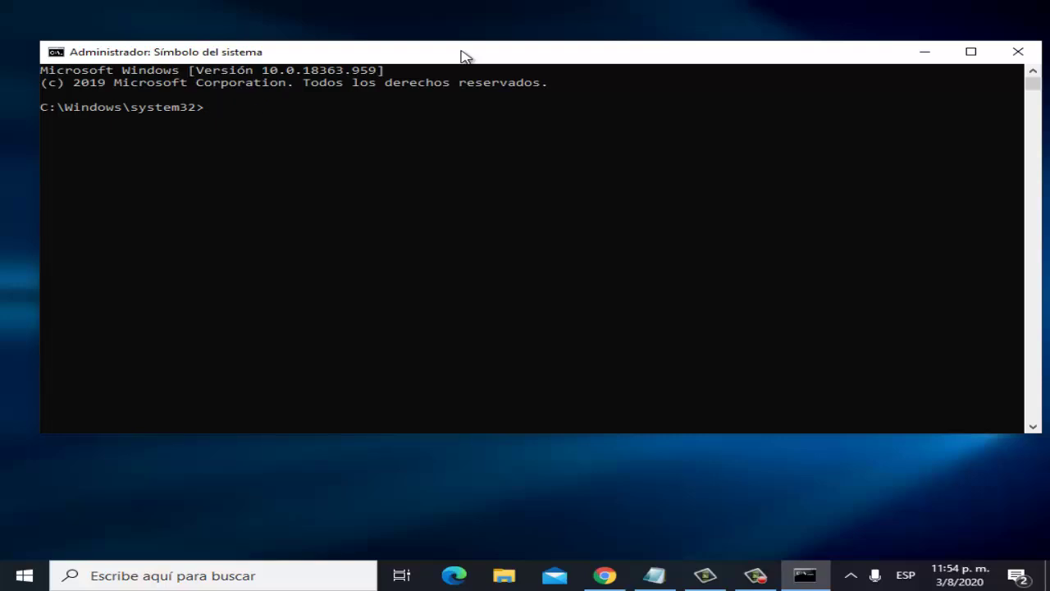
{"action": "type", "text": "exit"}
{"action": "key", "text": "Return"}
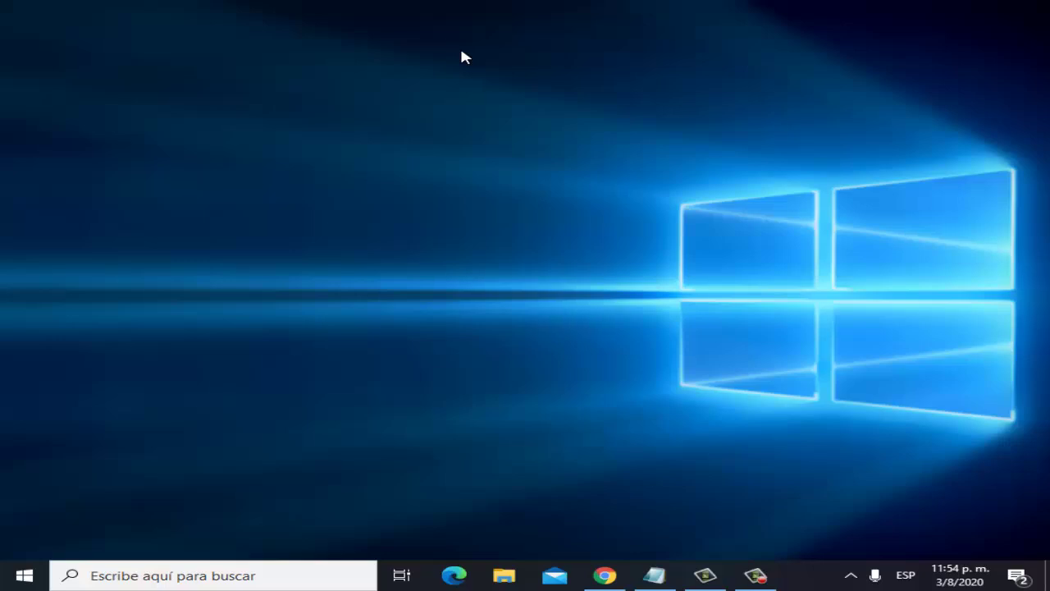
- Open the Archivos de programa folder on Disco local (C:) in the Explorador de archivos
{"action": "left_click", "coordinate": [515, 577]}
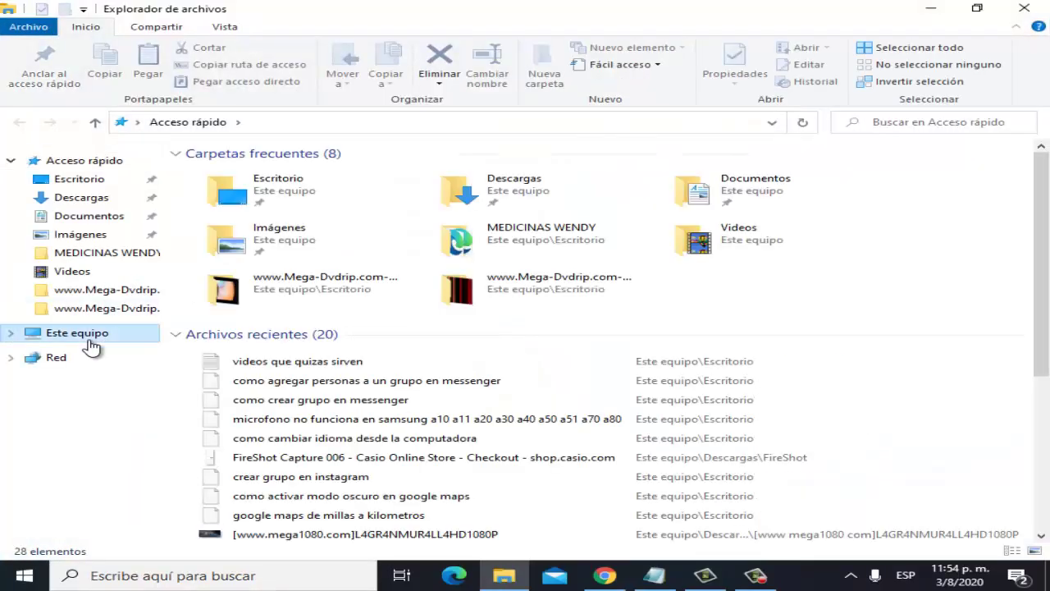
{"action": "left_click", "coordinate": [90, 336]}
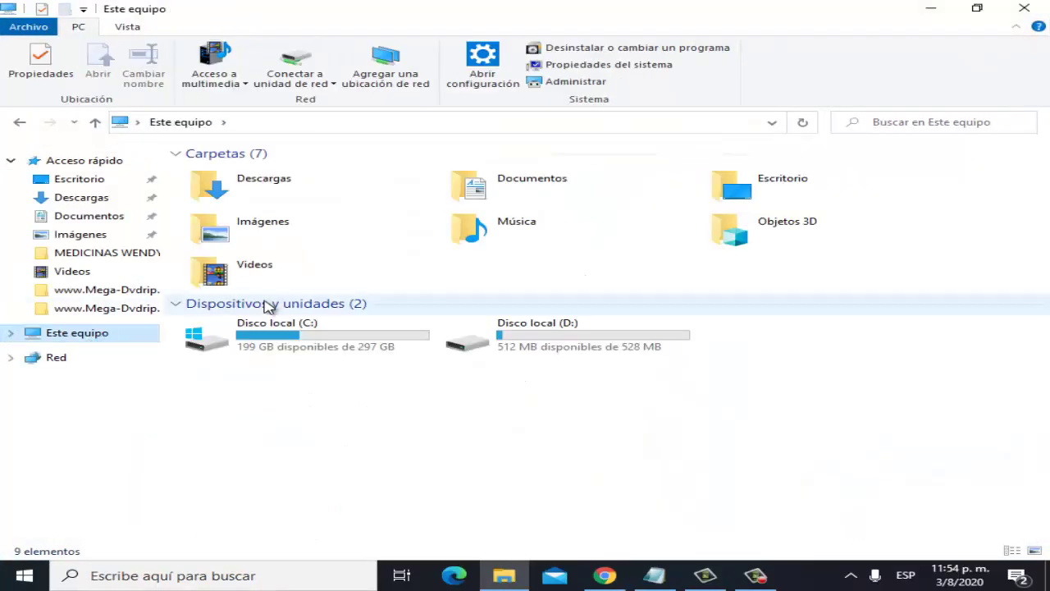
{"action": "left_click", "coordinate": [329, 333]}
{"action": "double_click", "coordinate": [328, 334]}
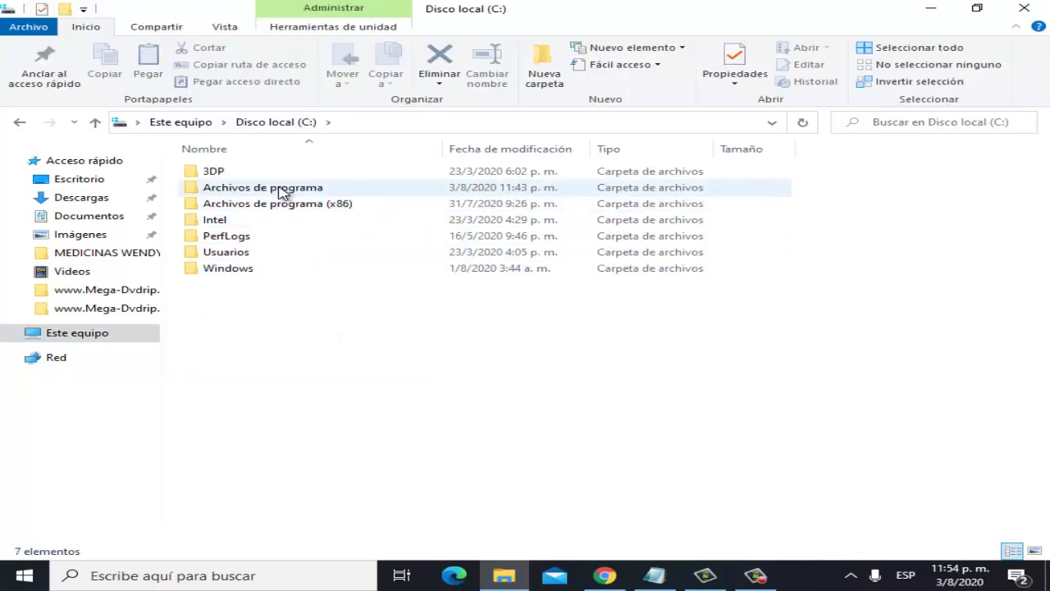
{"action": "double_click", "coordinate": [281, 190]}
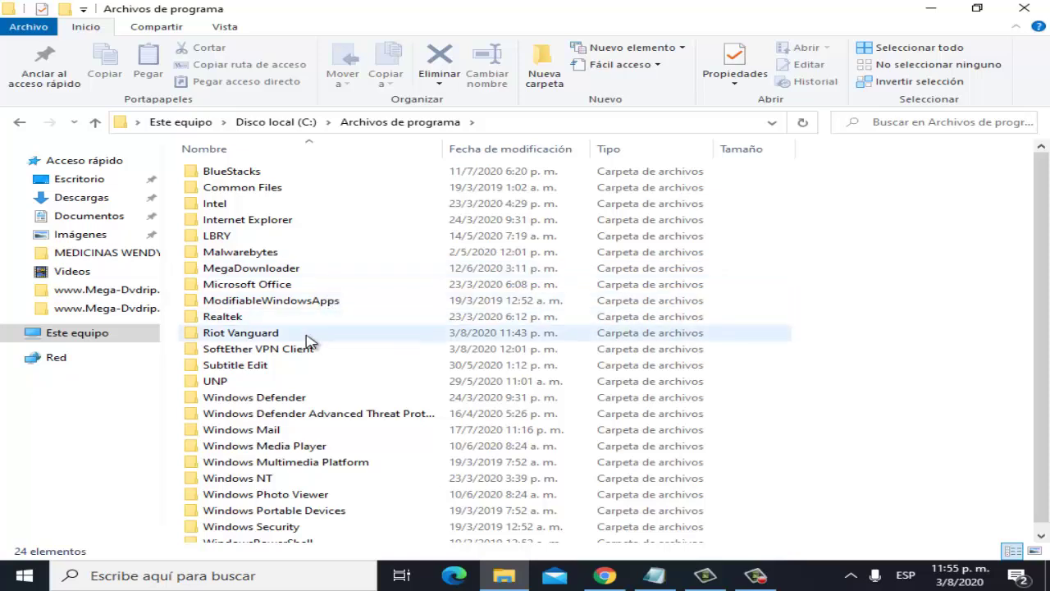
- Show where the Riot Vanguard folder's Eliminar option is found, then dismiss the options and close the folder window without deleting it
{"action": "left_click", "coordinate": [271, 338]}
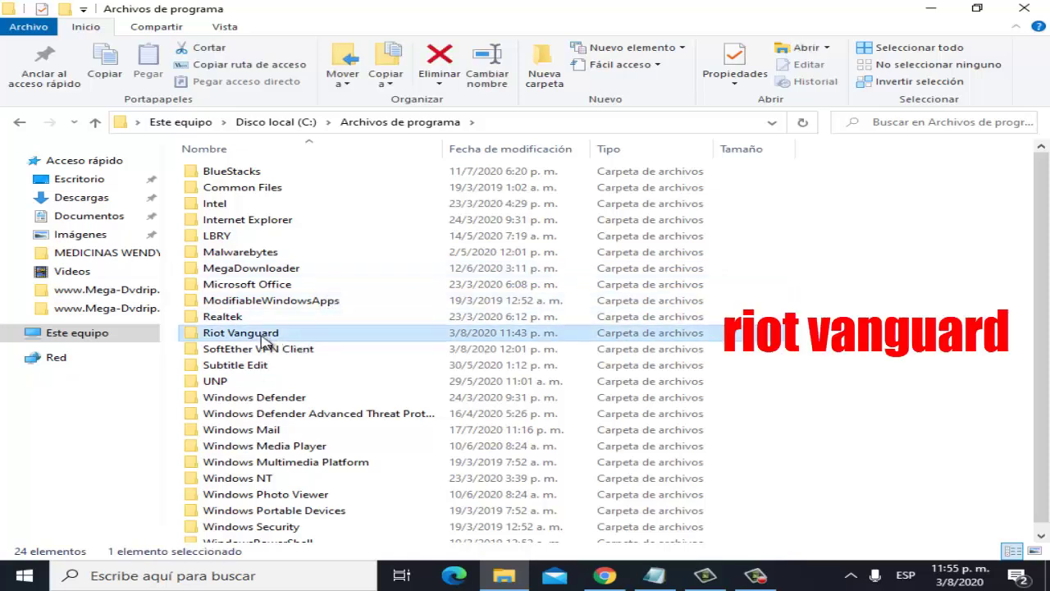
{"action": "right_click", "coordinate": [260, 335]}
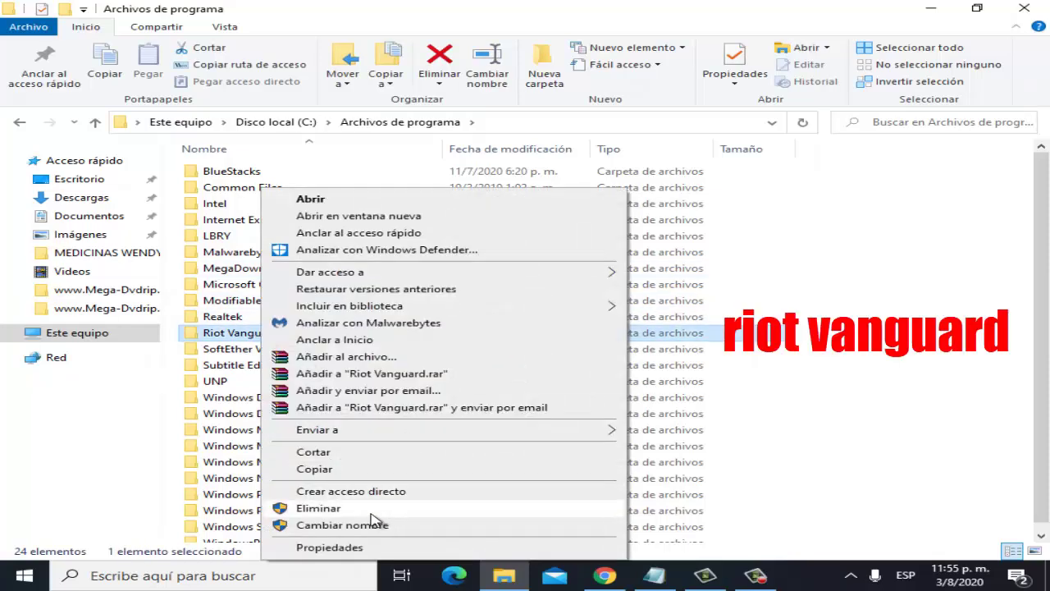
{"action": "left_click", "coordinate": [1030, 382]}
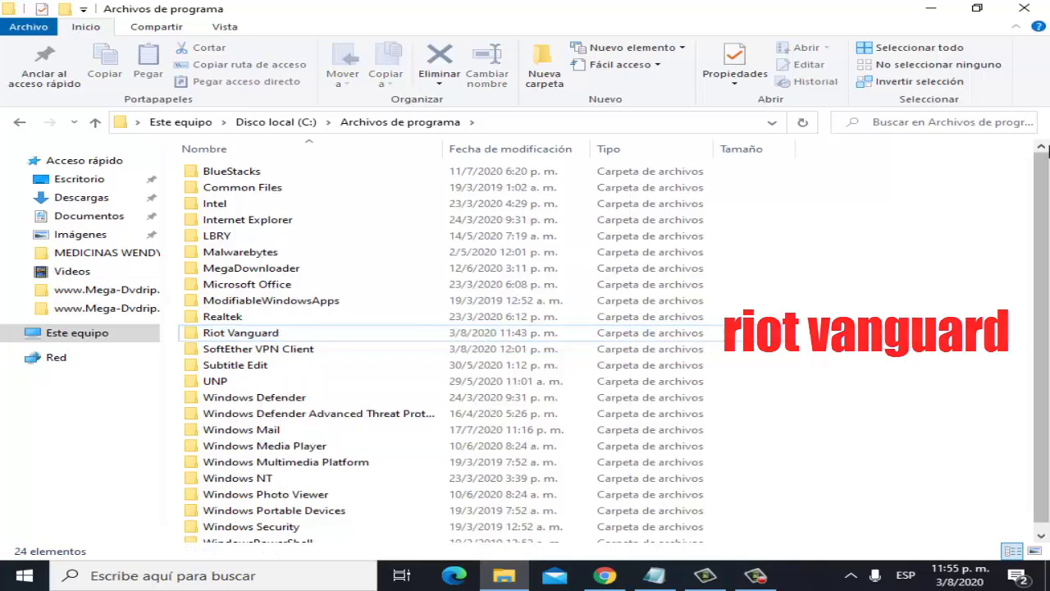
{"action": "left_click", "coordinate": [1026, 10]}
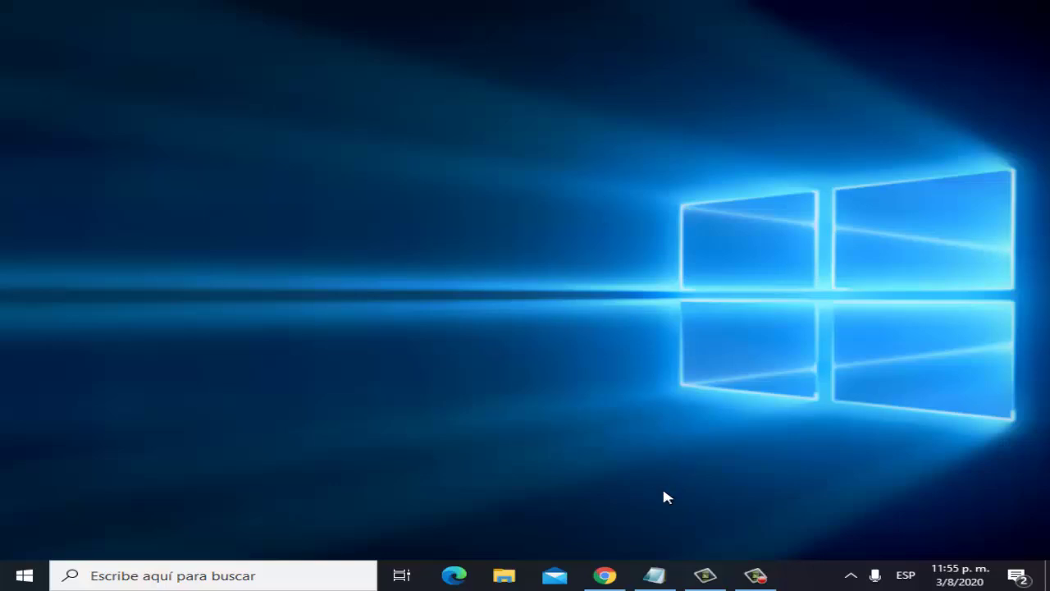
- Find Símbolo del sistema again with the search "cmd" and open it with administrator rights
{"action": "mouse_move", "coordinate": [654, 574]}
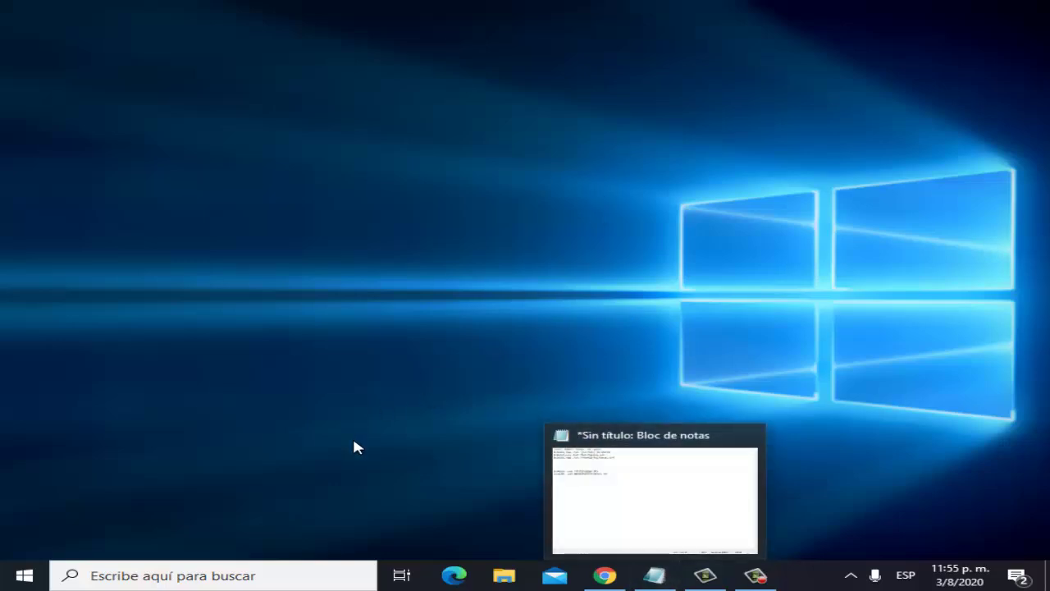
{"action": "left_click", "coordinate": [240, 576]}
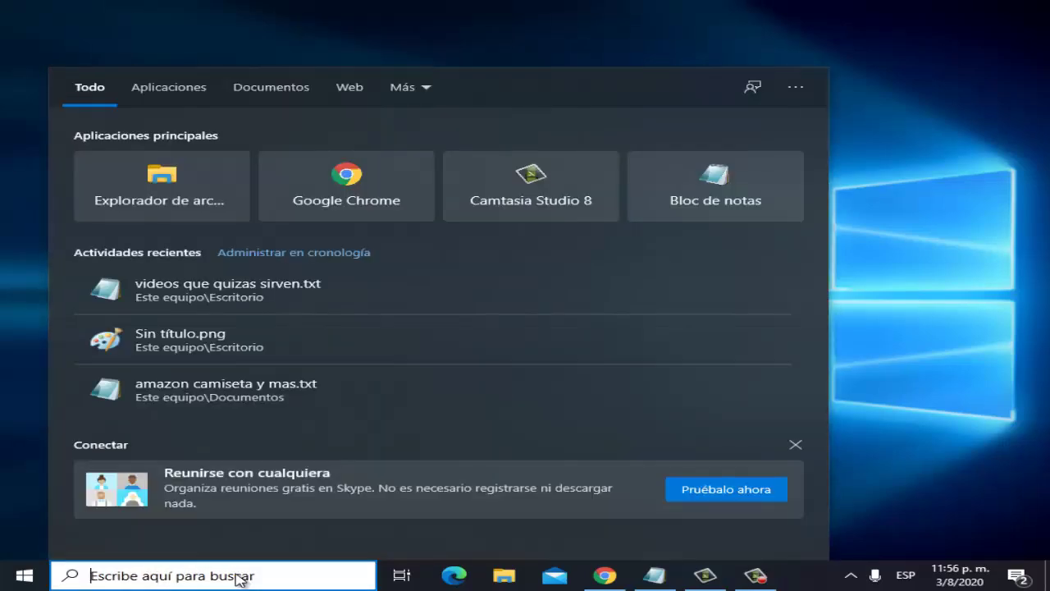
{"action": "type", "text": "cmd"}
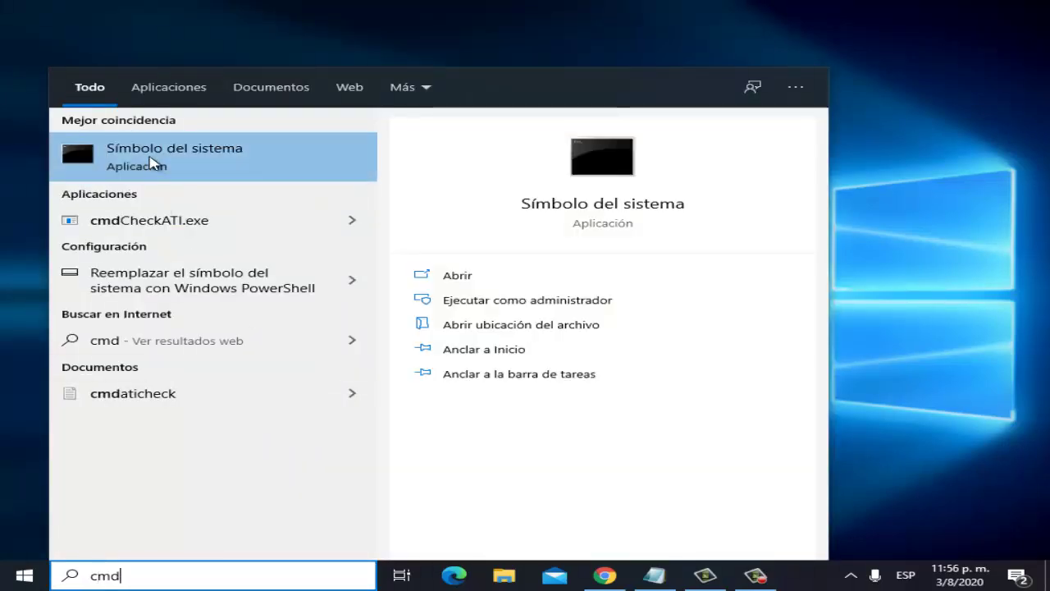
{"action": "right_click", "coordinate": [152, 162]}
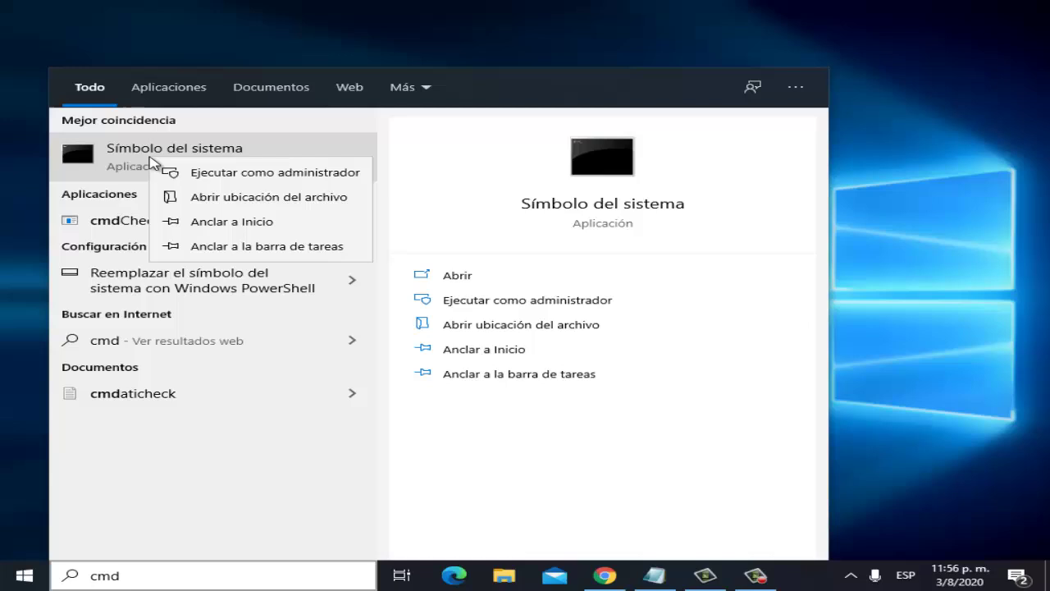
{"action": "left_click", "coordinate": [212, 173]}
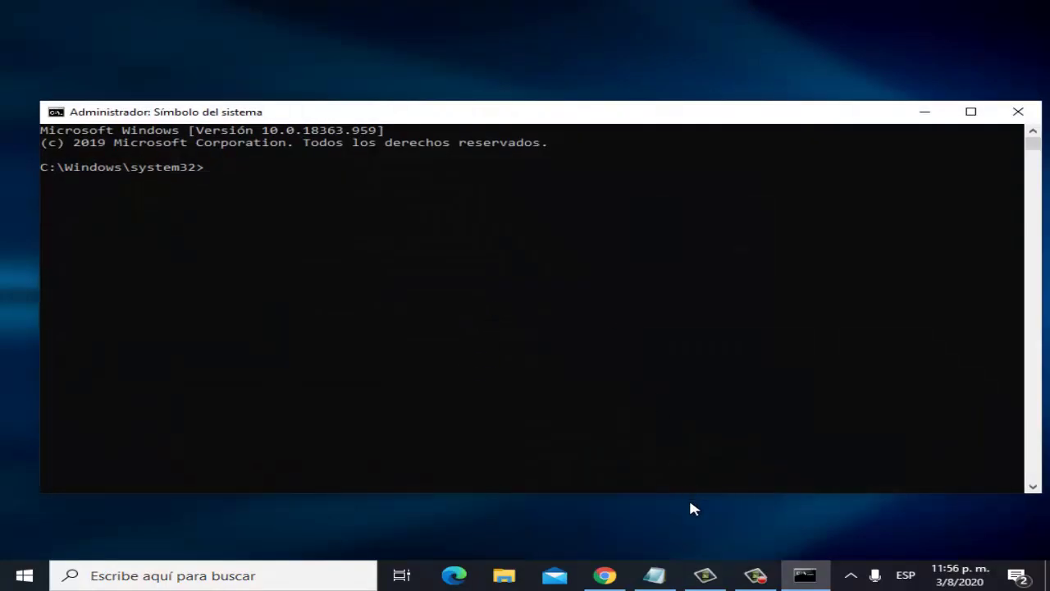
- Copy the line "bcdedit.exe /set {current} nx OptIn" from the Bloc de notas note and paste it at the command prompt
{"action": "left_click", "coordinate": [654, 576]}
{"action": "left_click", "coordinate": [978, 11]}
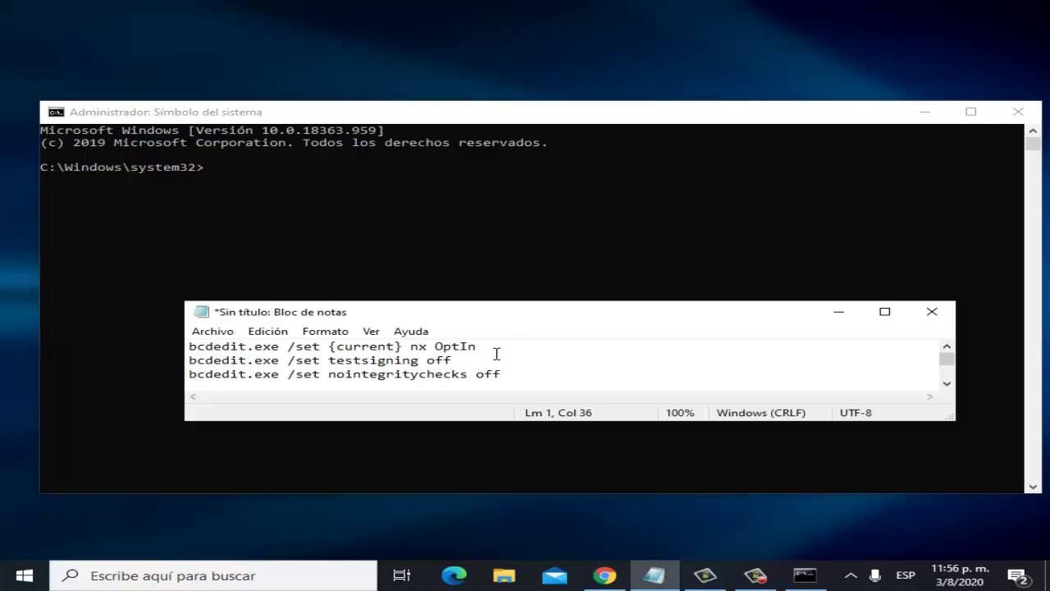
{"action": "left_click_drag", "start_coordinate": [496, 359], "coordinate": [165, 341]}
{"action": "left_click_drag", "start_coordinate": [484, 345], "coordinate": [209, 343]}
{"action": "right_click", "coordinate": [217, 343]}
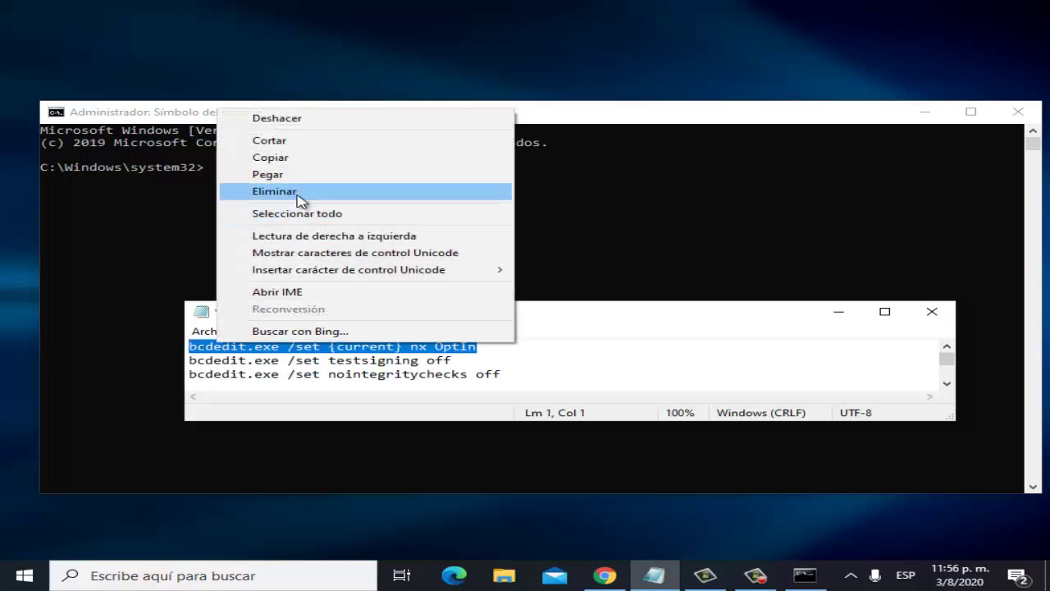
{"action": "left_click", "coordinate": [291, 158]}
{"action": "left_click", "coordinate": [344, 122]}
{"action": "right_click", "coordinate": [345, 121]}
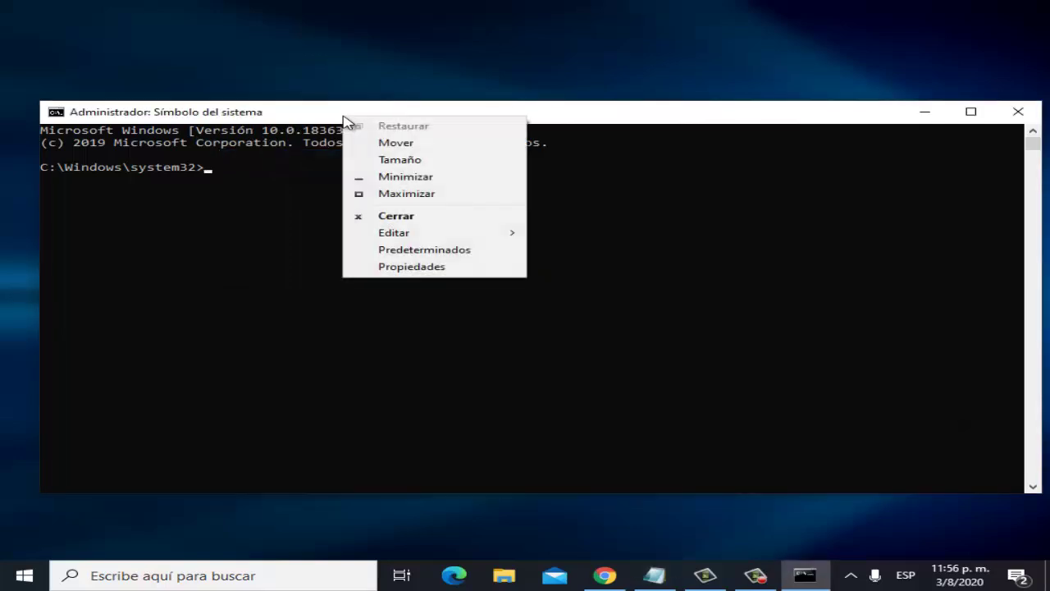
{"action": "mouse_move", "coordinate": [423, 236]}
{"action": "left_click", "coordinate": [587, 268]}
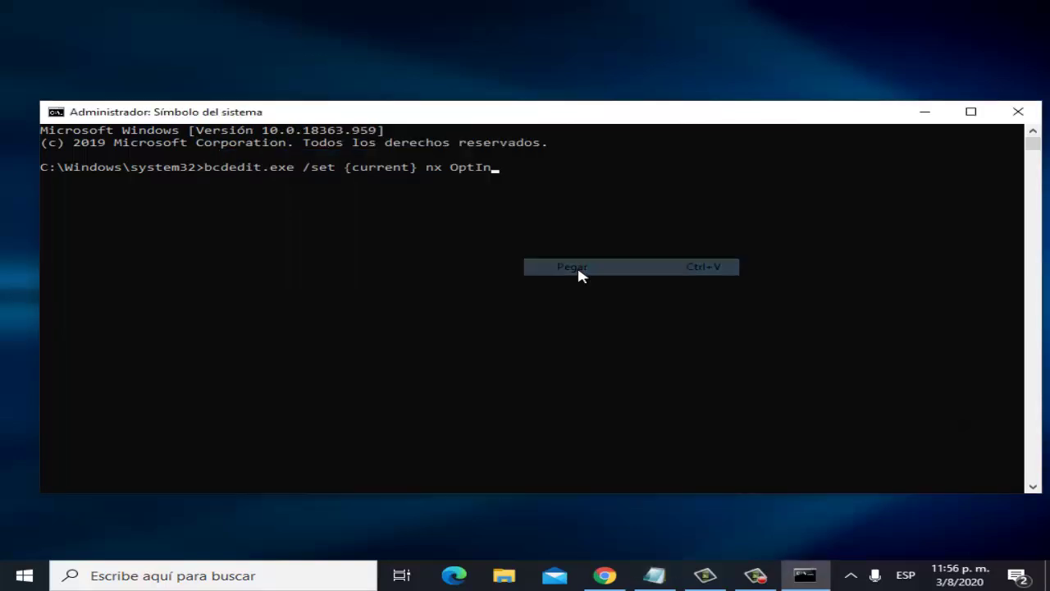
- Clear the pasted nx OptIn command from the prompt without running it
{"action": "key", "text": "BackSpace"}
{"action": "key", "text": "BackSpace"}
{"action": "key", "text": "BackSpace"}
{"action": "key", "text": "BackSpace"}
{"action": "key", "text": "BackSpace"}
{"action": "key", "text": "BackSpace"}
{"action": "key", "text": "BackSpace"}
{"action": "key", "text": "BackSpace"}
{"action": "key", "text": "BackSpace"}
{"action": "key", "text": "BackSpace"}
{"action": "key", "text": "BackSpace"}
{"action": "key", "text": "BackSpace"}
{"action": "key", "text": "BackSpace"}
{"action": "key", "text": "BackSpace"}
{"action": "key", "text": "BackSpace"}
{"action": "key", "text": "BackSpace"}
{"action": "key", "text": "BackSpace"}
{"action": "key", "text": "BackSpace"}
{"action": "key", "text": "BackSpace"}
{"action": "key", "text": "BackSpace"}
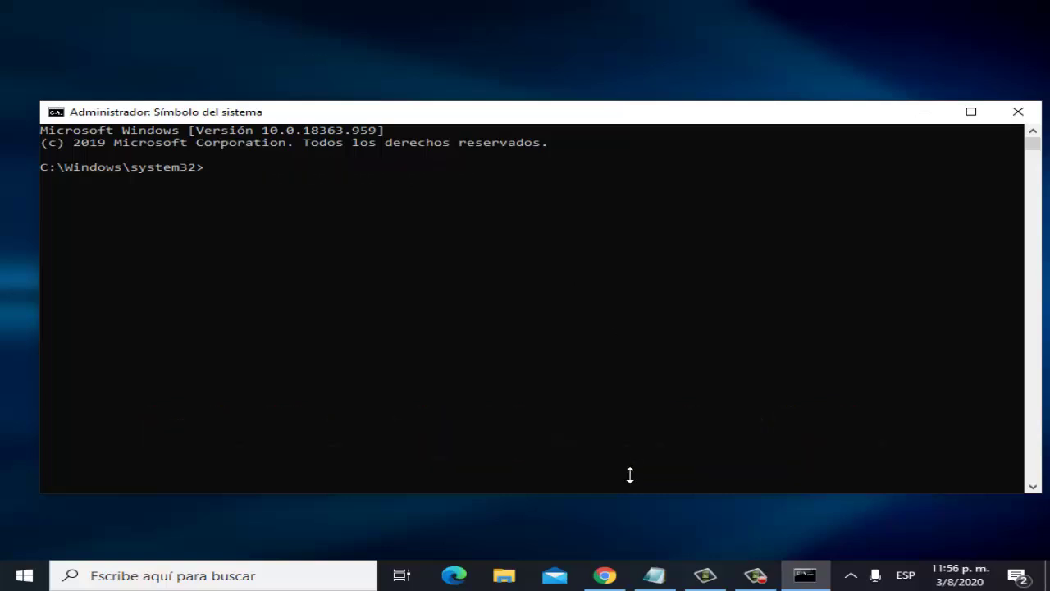
- Copy the line "bcdedit.exe /set testsigning off" from the Bloc de notas note and paste it at the command prompt
{"action": "left_click", "coordinate": [654, 574]}
{"action": "left_click_drag", "start_coordinate": [457, 361], "coordinate": [171, 362]}
{"action": "right_click", "coordinate": [215, 359]}
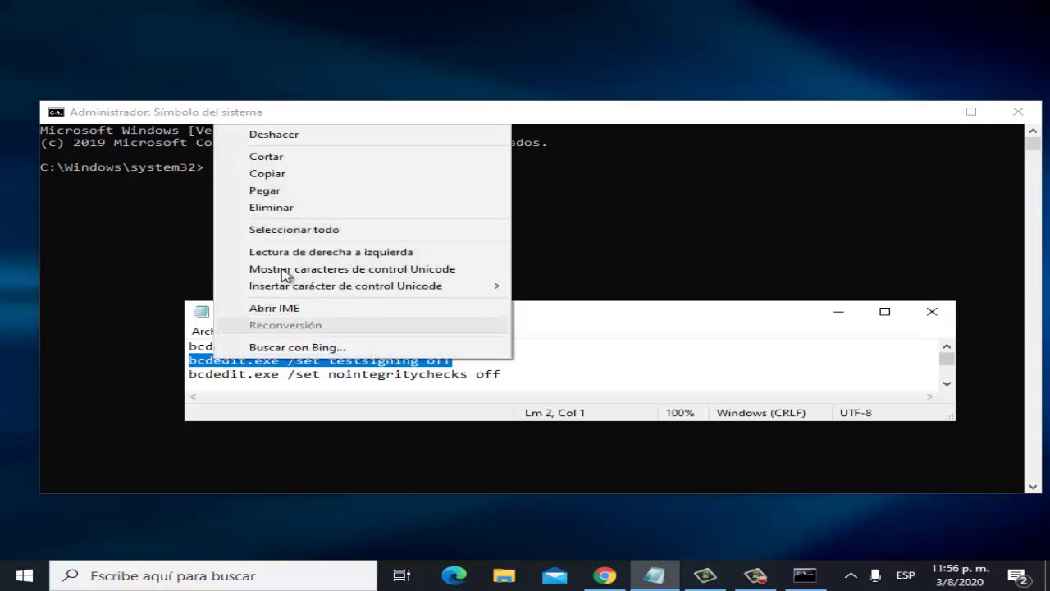
{"action": "left_click", "coordinate": [277, 174]}
{"action": "left_click", "coordinate": [351, 117]}
{"action": "right_click", "coordinate": [351, 117]}
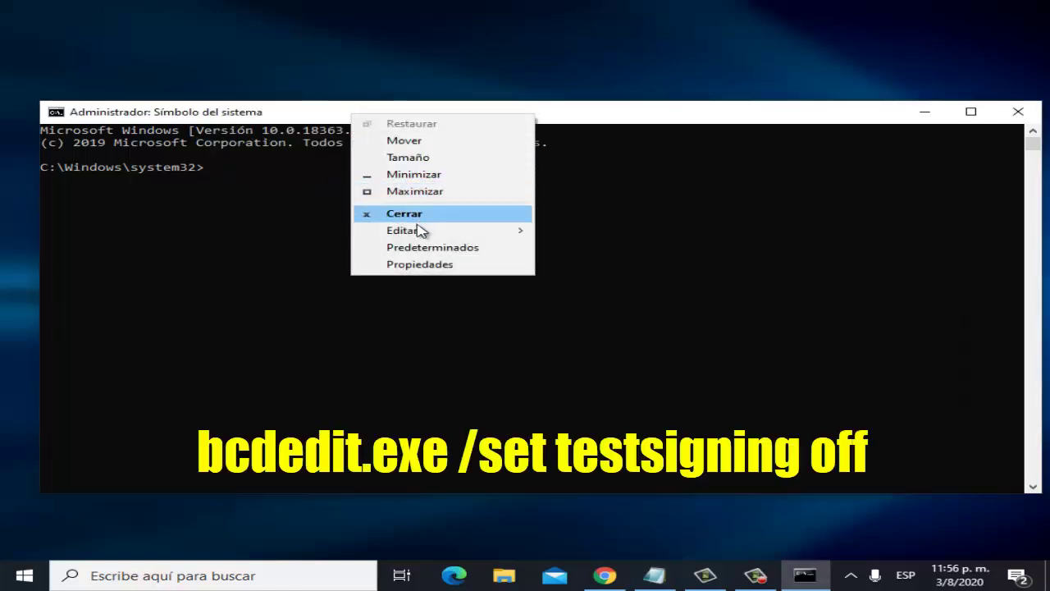
{"action": "mouse_move", "coordinate": [425, 232]}
{"action": "left_click", "coordinate": [588, 268]}
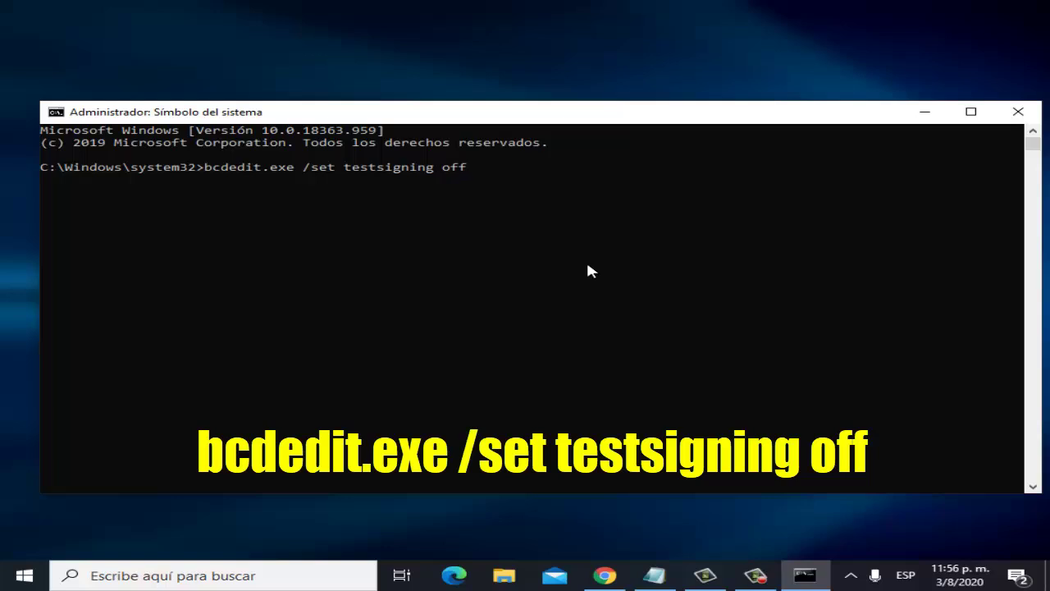
- Clear the pasted testsigning off command from the prompt without running it
{"action": "key", "text": "BackSpace"}
{"action": "key", "text": "BackSpace"}
{"action": "key", "text": "BackSpace"}
{"action": "key", "text": "BackSpace"}
{"action": "key", "text": "BackSpace"}
{"action": "key", "text": "BackSpace"}
{"action": "key", "text": "BackSpace"}
{"action": "key", "text": "BackSpace"}
{"action": "key", "text": "BackSpace"}
{"action": "key", "text": "BackSpace"}
{"action": "key", "text": "BackSpace"}
{"action": "key", "text": "BackSpace"}
{"action": "key", "text": "BackSpace"}
{"action": "key", "text": "BackSpace"}
{"action": "key", "text": "BackSpace"}
{"action": "key", "text": "BackSpace"}
{"action": "key", "text": "BackSpace"}
{"action": "key", "text": "BackSpace"}
{"action": "key", "text": "BackSpace"}
{"action": "key", "text": "BackSpace"}
{"action": "key", "text": "BackSpace"}
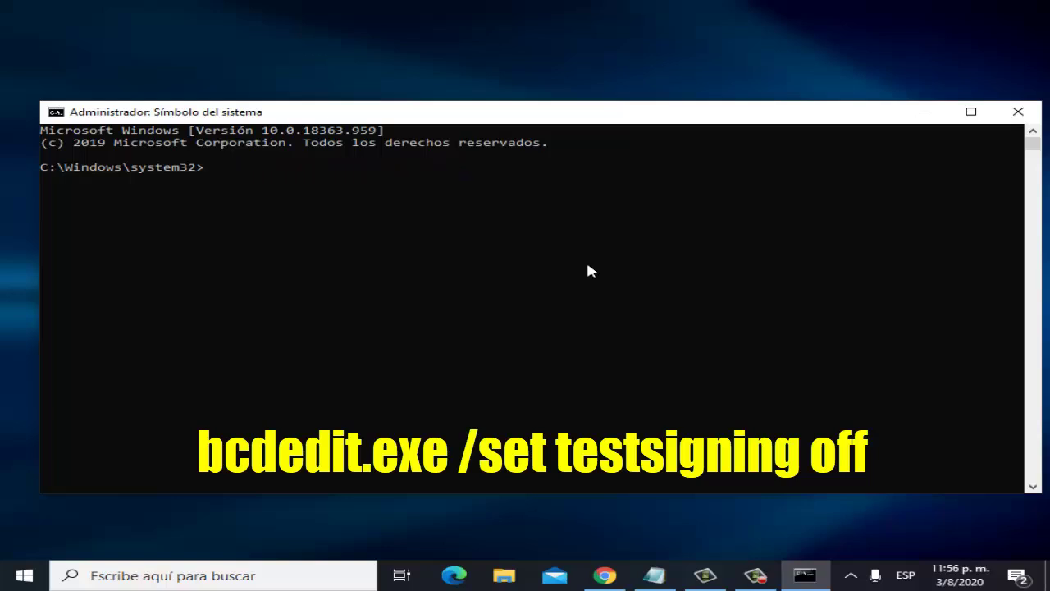
- Copy the line "bcdedit.exe /set nointegritychecks off" from the Bloc de notas note and paste it at the command prompt
{"action": "left_click", "coordinate": [655, 575]}
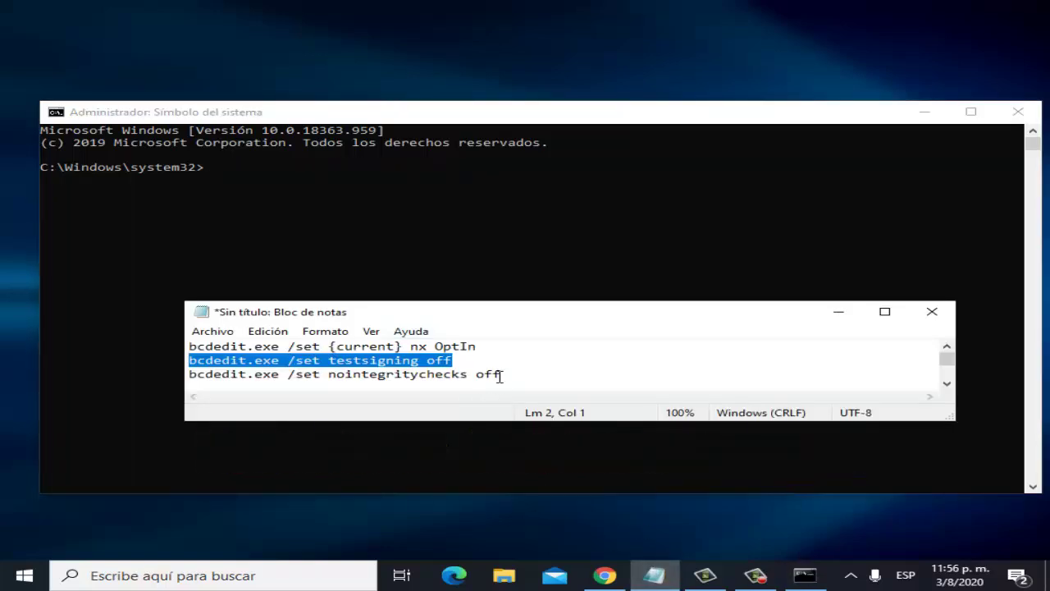
{"action": "left_click_drag", "start_coordinate": [503, 375], "coordinate": [183, 373]}
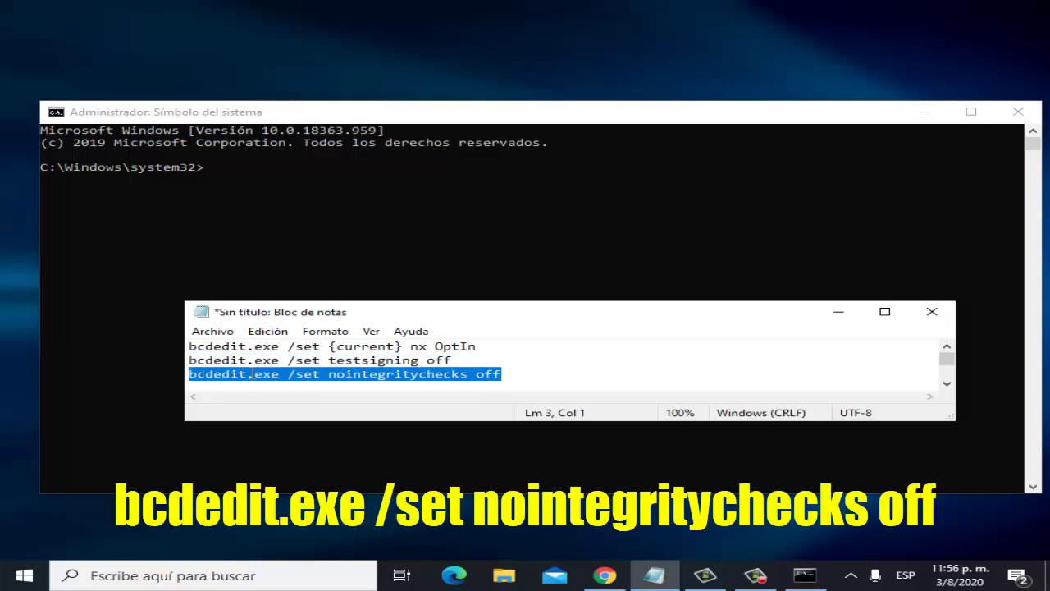
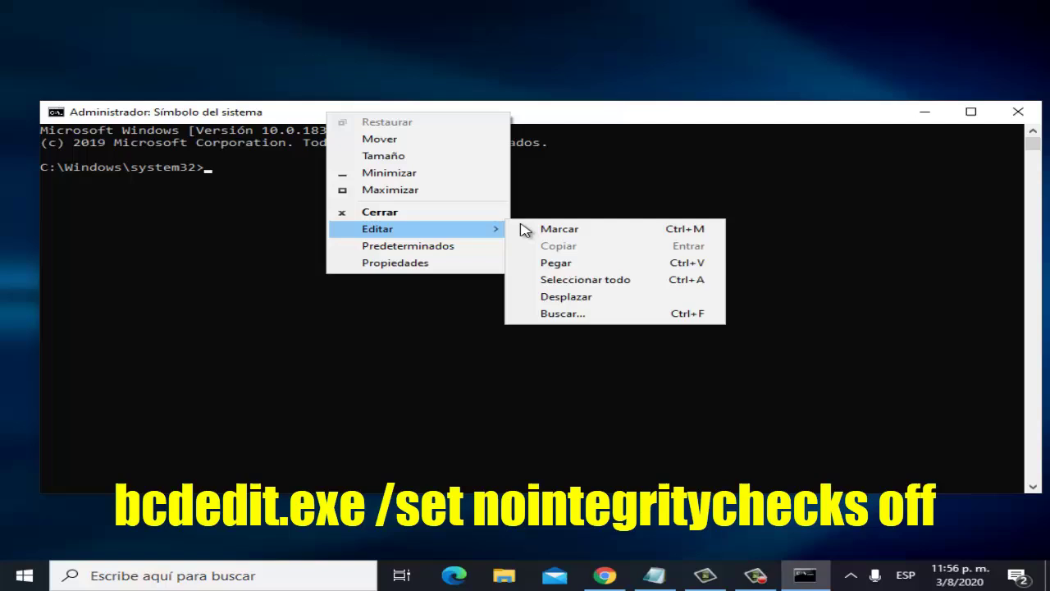
{"action": "left_click", "coordinate": [565, 263]}
- Clear the pasted nointegritychecks off command from the prompt without running it
{"action": "key", "text": "BackSpace"}
{"action": "key", "text": "BackSpace"}
{"action": "key", "text": "BackSpace"}
{"action": "key", "text": "BackSpace"}
{"action": "key", "text": "BackSpace"}
{"action": "key", "text": "BackSpace"}
{"action": "key", "text": "BackSpace"}
{"action": "key", "text": "BackSpace"}
{"action": "key", "text": "BackSpace"}
{"action": "key", "text": "BackSpace"}
{"action": "key", "text": "BackSpace"}
{"action": "key", "text": "BackSpace"}
{"action": "key", "text": "BackSpace"}
{"action": "key", "text": "BackSpace"}
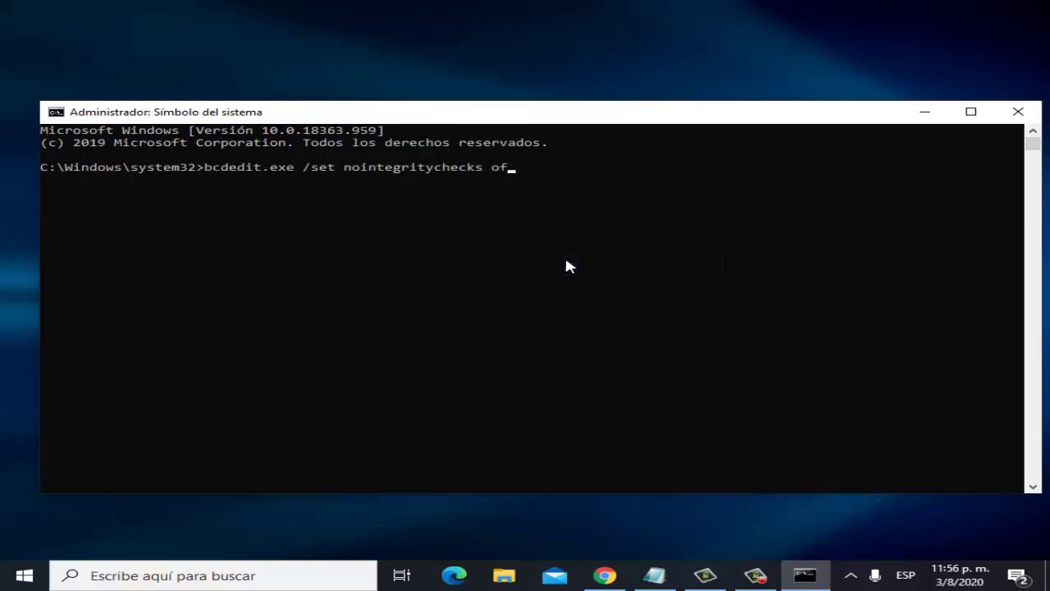
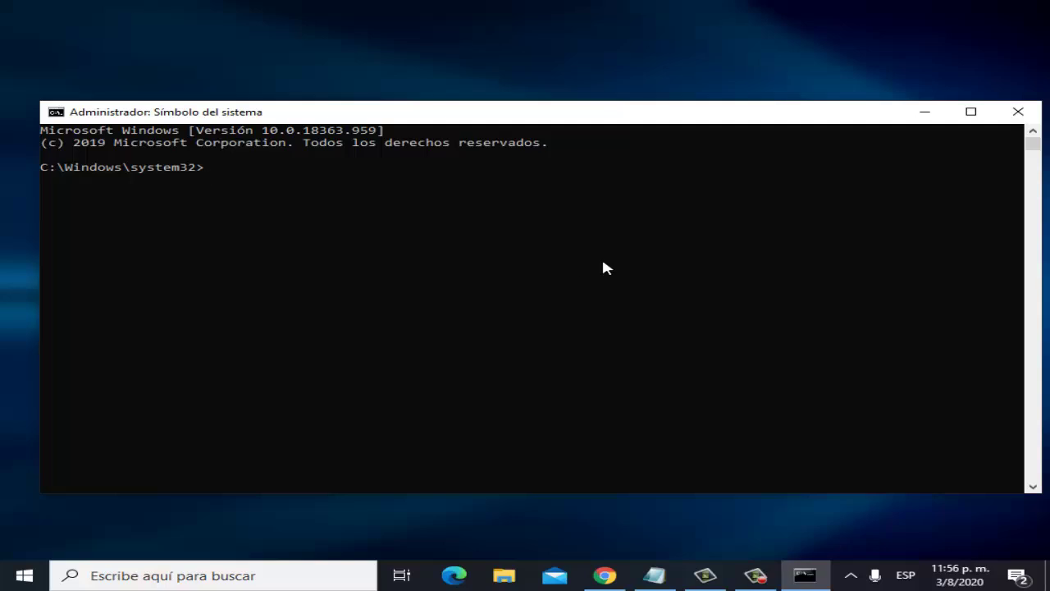
- Close Símbolo del sistema and put the note away, and reopen the command prompt with administrator rights through the search "cmd"
{"action": "left_click", "coordinate": [1019, 112]}
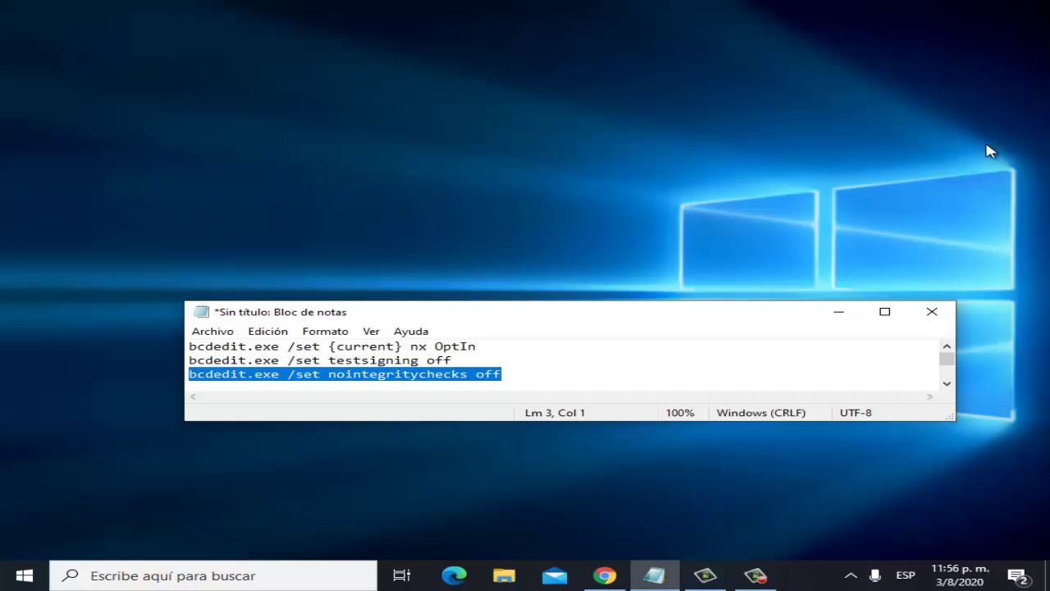
{"action": "left_click", "coordinate": [839, 313]}
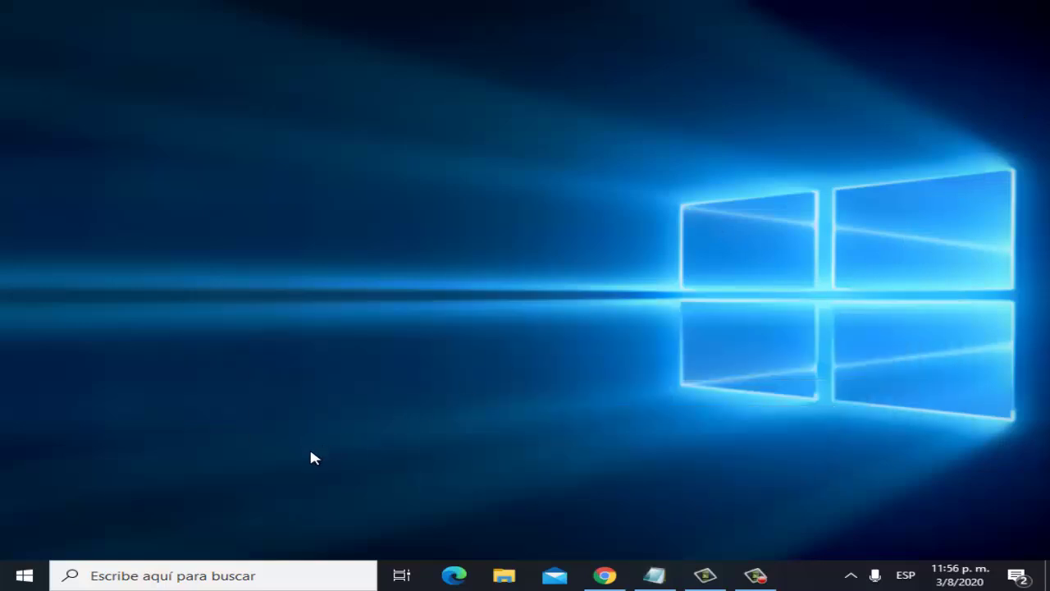
{"action": "left_click", "coordinate": [244, 572]}
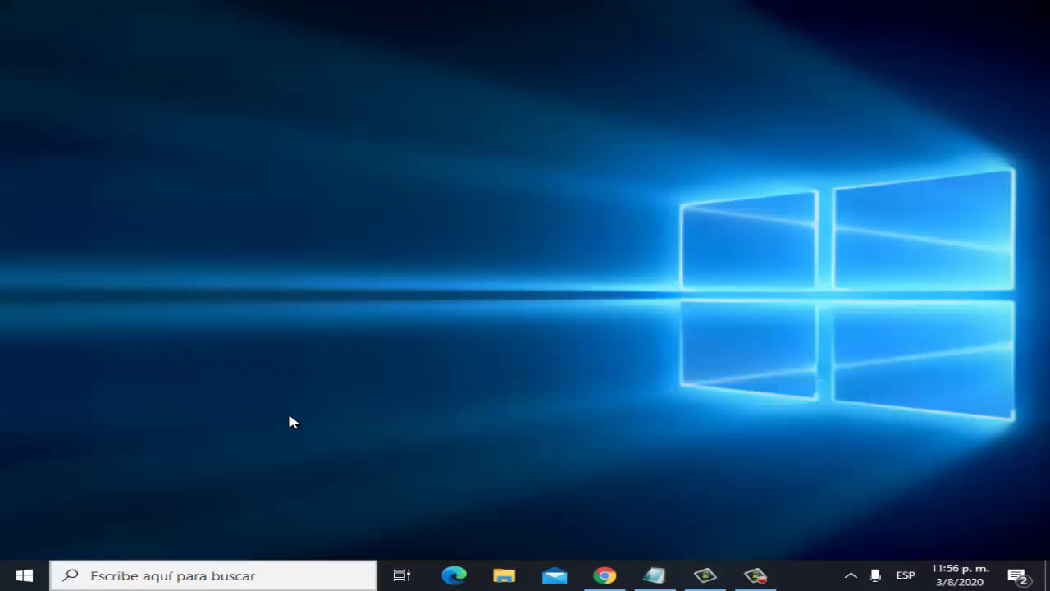
{"action": "type", "text": "cmd"}
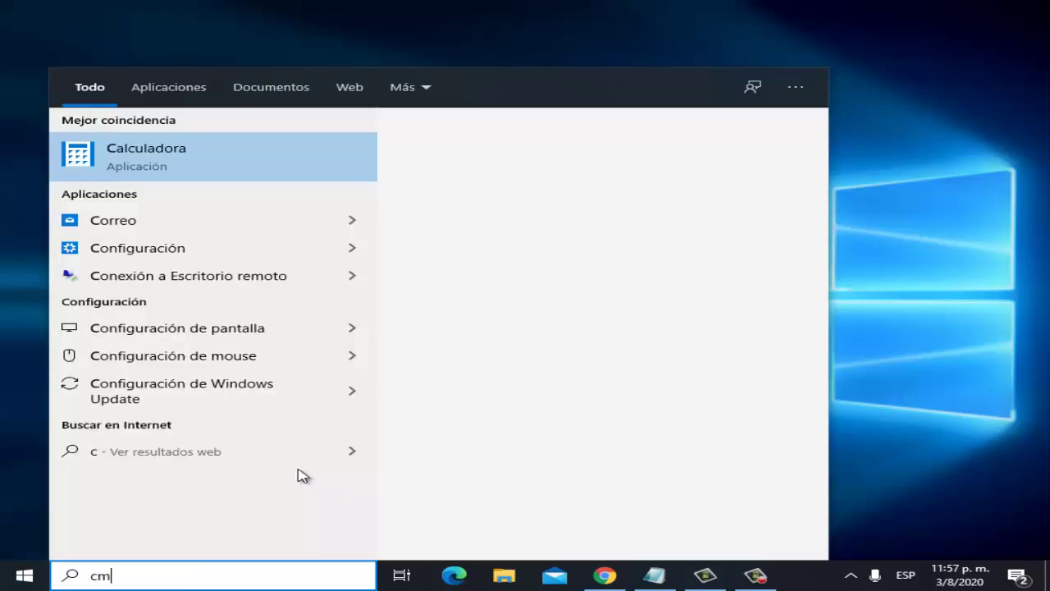
{"action": "right_click", "coordinate": [152, 165]}
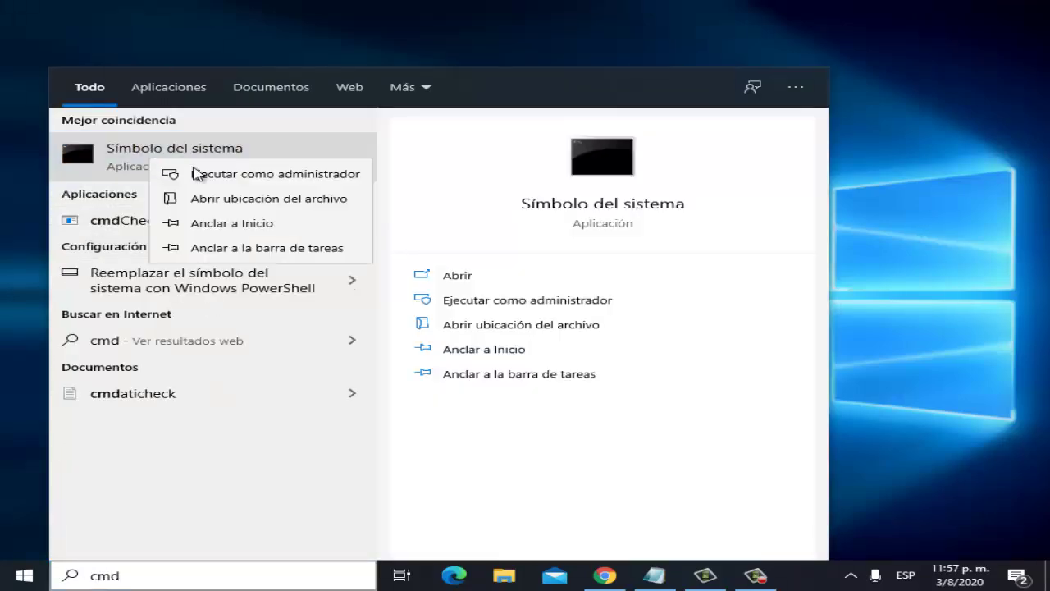
{"action": "left_click", "coordinate": [220, 176]}
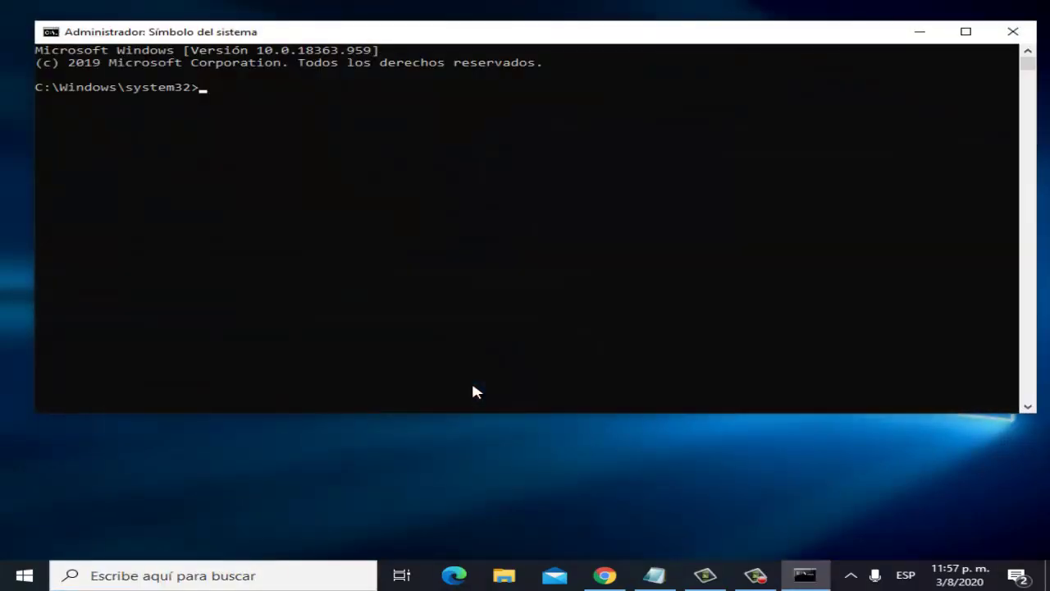
- Copy the line "bcdedit -set TESTSIGNING OFF" from the Bloc de notas note and paste it at the command prompt
{"action": "left_click", "coordinate": [655, 576]}
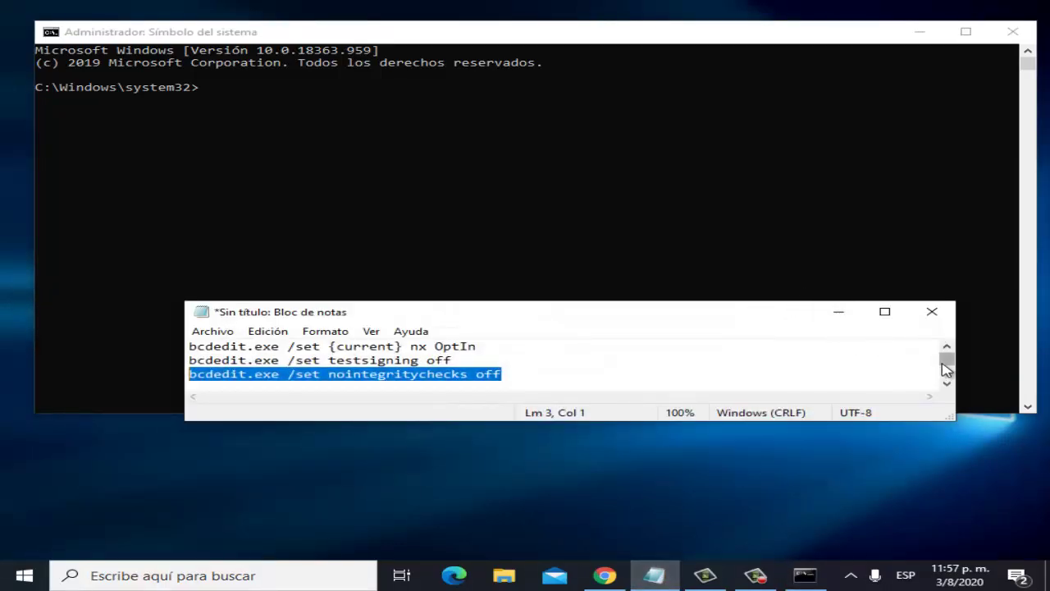
{"action": "left_click_drag", "start_coordinate": [946, 361], "coordinate": [946, 378]}
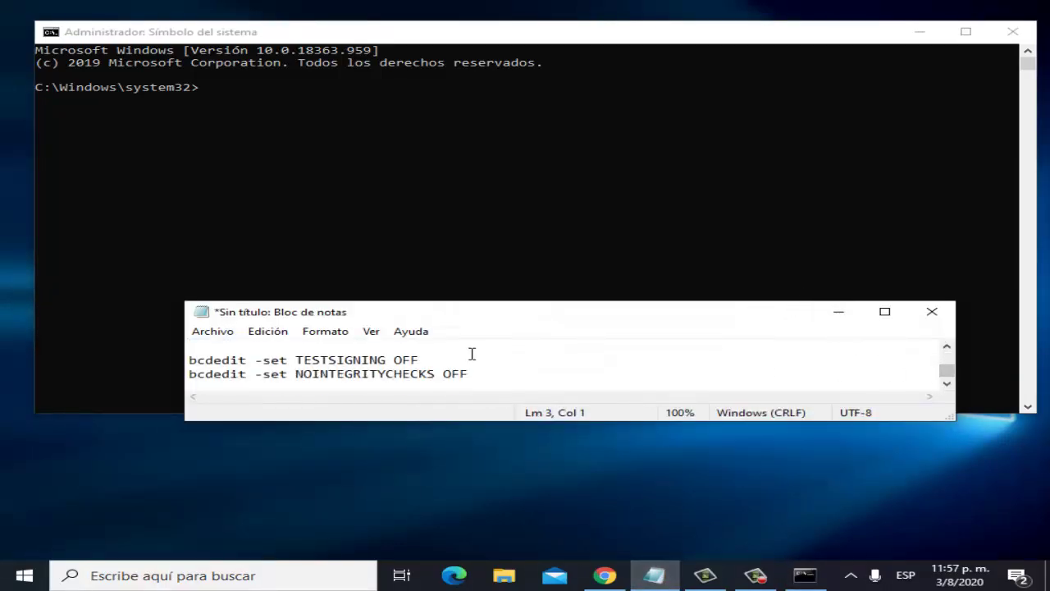
{"action": "left_click_drag", "start_coordinate": [422, 360], "coordinate": [175, 369]}
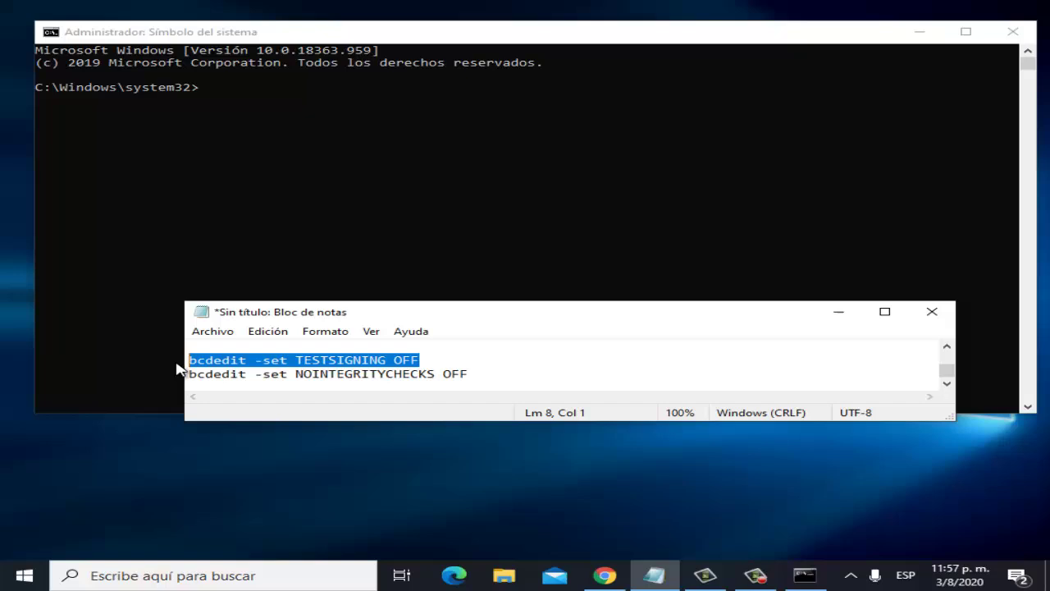
{"action": "right_click", "coordinate": [268, 365]}
{"action": "left_click", "coordinate": [322, 176]}
{"action": "right_click", "coordinate": [307, 33]}
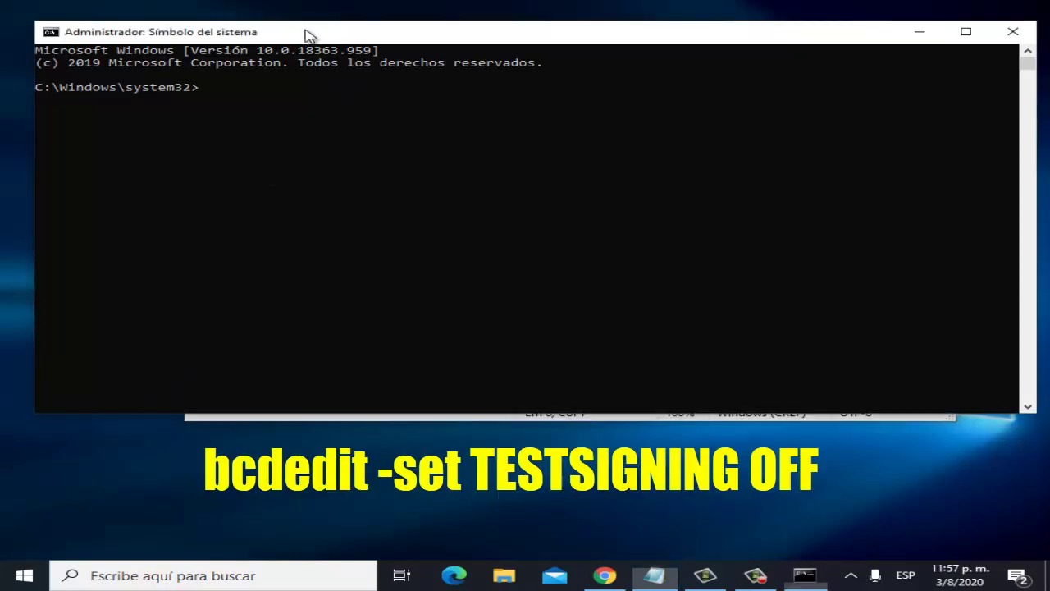
{"action": "mouse_move", "coordinate": [399, 149]}
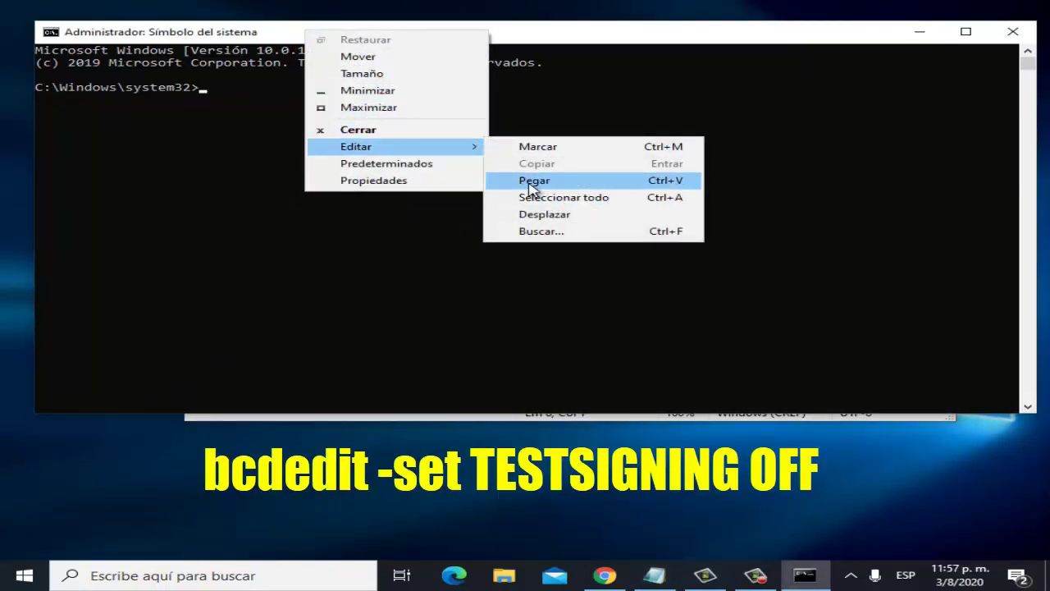
{"action": "left_click", "coordinate": [493, 179]}
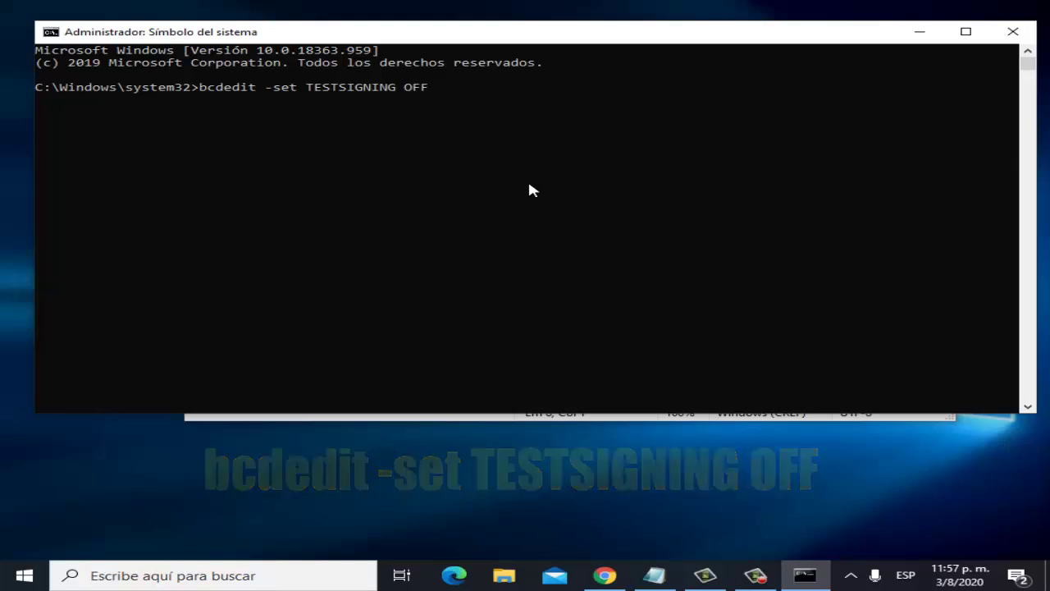
- Clear the pasted "bcdedit -set TESTSIGNING OFF" command from the prompt without running it
{"action": "key", "text": "BackSpace"}
{"action": "key", "text": "BackSpace"}
{"action": "key", "text": "BackSpace"}
{"action": "key", "text": "BackSpace"}
{"action": "key", "text": "BackSpace"}
{"action": "key", "text": "BackSpace"}
{"action": "key", "text": "BackSpace"}
{"action": "key", "text": "BackSpace"}
{"action": "key", "text": "BackSpace"}
{"action": "key", "text": "BackSpace"}
{"action": "key", "text": "BackSpace"}
{"action": "key", "text": "BackSpace"}
{"action": "key", "text": "BackSpace"}
{"action": "key", "text": "BackSpace"}
{"action": "key", "text": "BackSpace"}
{"action": "key", "text": "BackSpace"}
{"action": "key", "text": "BackSpace"}
{"action": "key", "text": "BackSpace"}
{"action": "key", "text": "BackSpace"}
{"action": "key", "text": "BackSpace"}
{"action": "key", "text": "BackSpace"}
{"action": "key", "text": "BackSpace"}
{"action": "key", "text": "BackSpace"}
{"action": "key", "text": "BackSpace"}
{"action": "key", "text": "BackSpace"}
{"action": "key", "text": "BackSpace"}
{"action": "key", "text": "BackSpace"}
{"action": "key", "text": "BackSpace"}
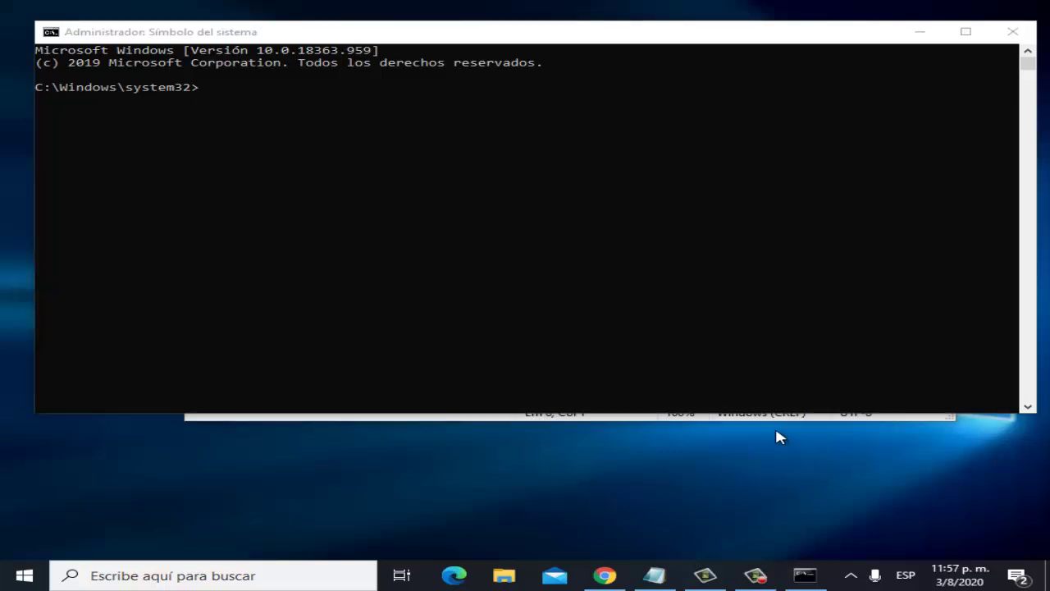
- Paste the note's line "bcdedit -set NOINTEGRITYCHECKS OFF" at the command prompt, and close the prompt without running it
{"action": "left_click", "coordinate": [661, 571]}
{"action": "left_click_drag", "start_coordinate": [476, 373], "coordinate": [165, 374]}
{"action": "right_click", "coordinate": [301, 381]}
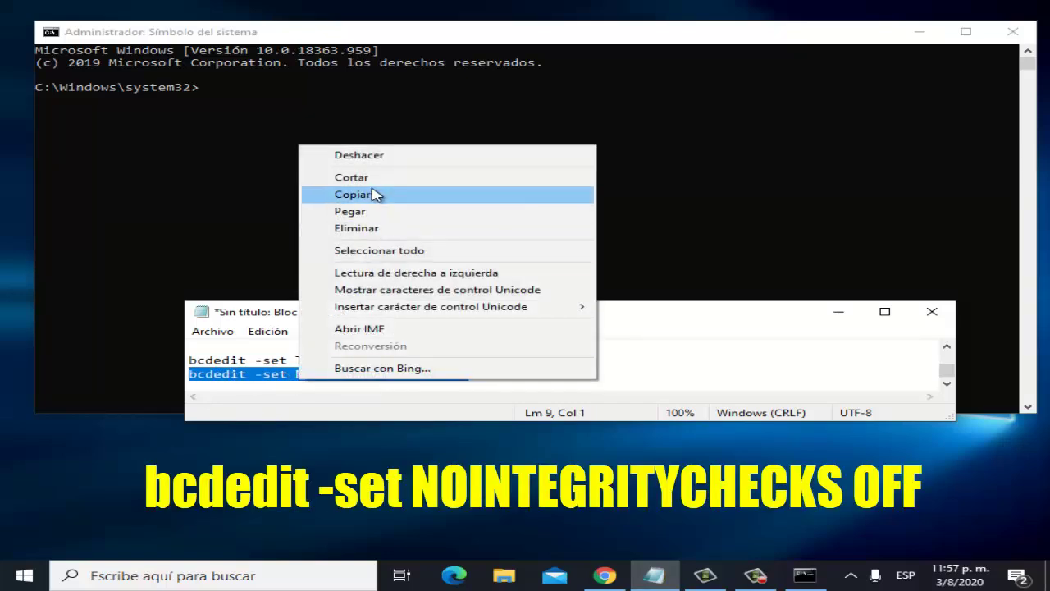
{"action": "left_click", "coordinate": [345, 195]}
{"action": "left_click", "coordinate": [361, 39]}
{"action": "right_click", "coordinate": [361, 39]}
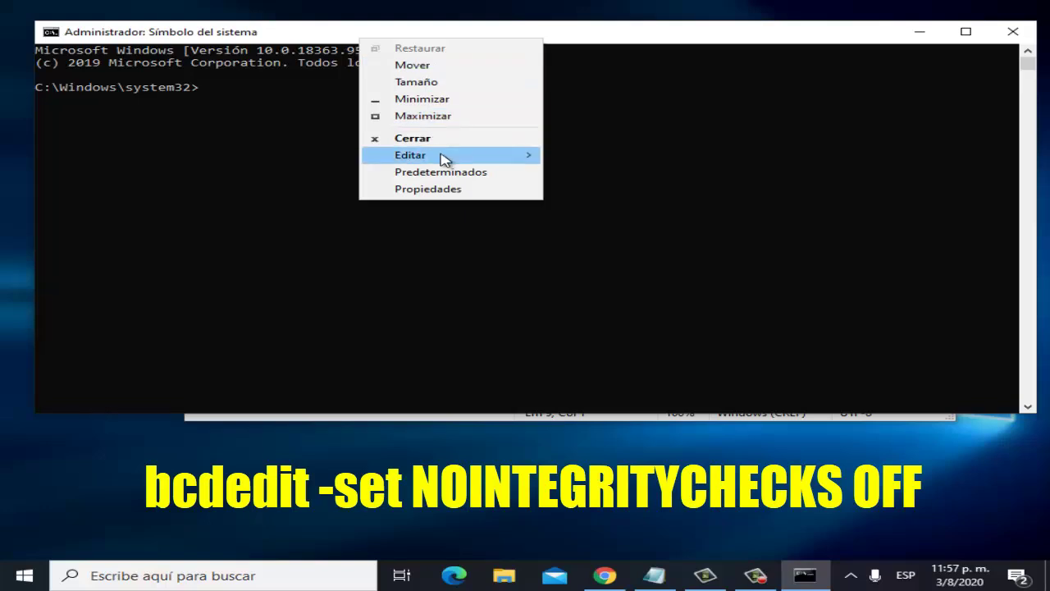
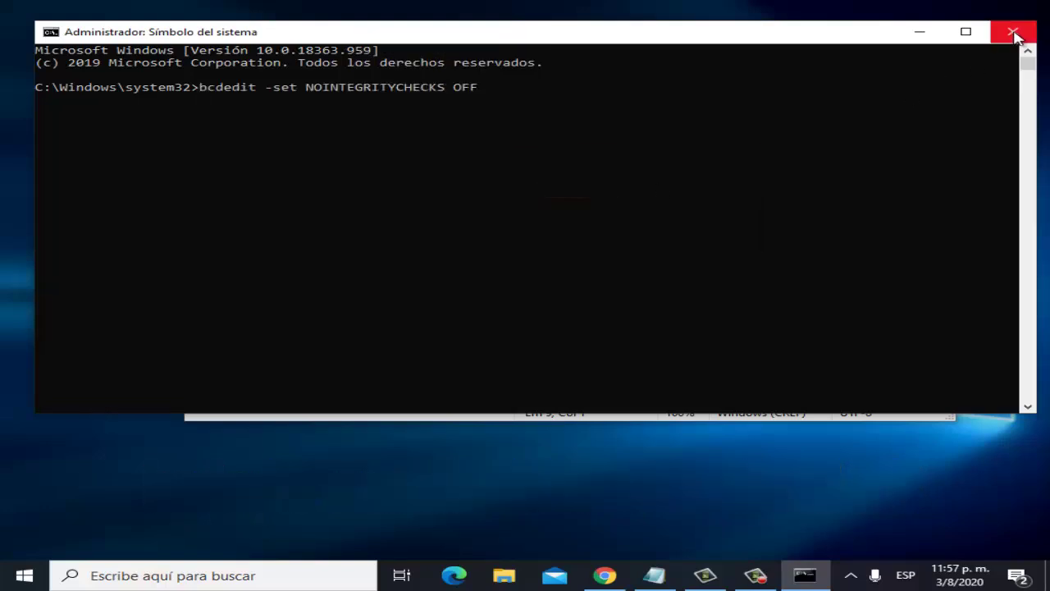
{"action": "left_click", "coordinate": [1012, 32]}
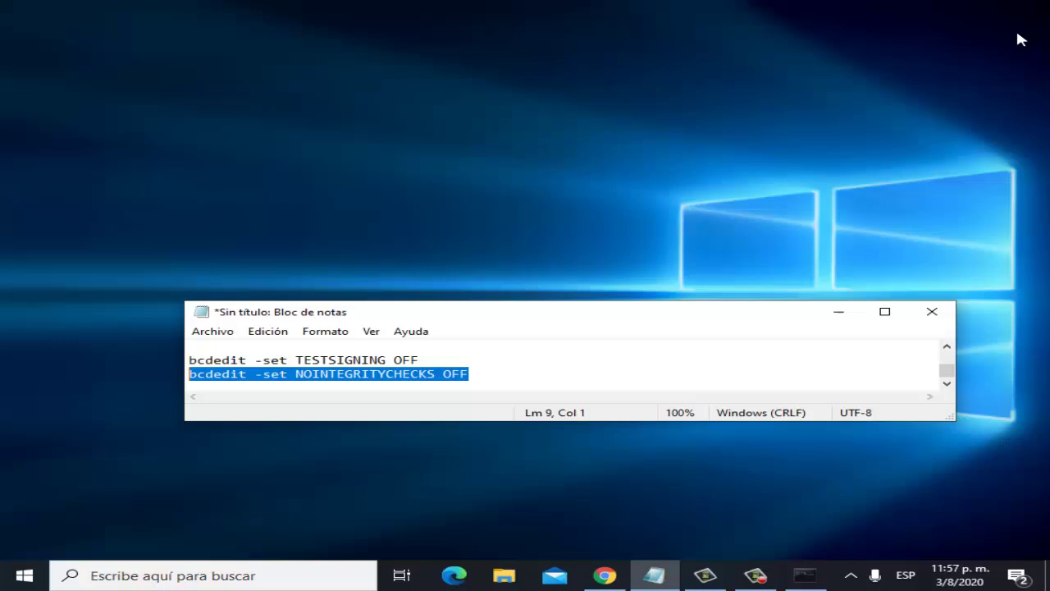
{"action": "left_click", "coordinate": [857, 320]}
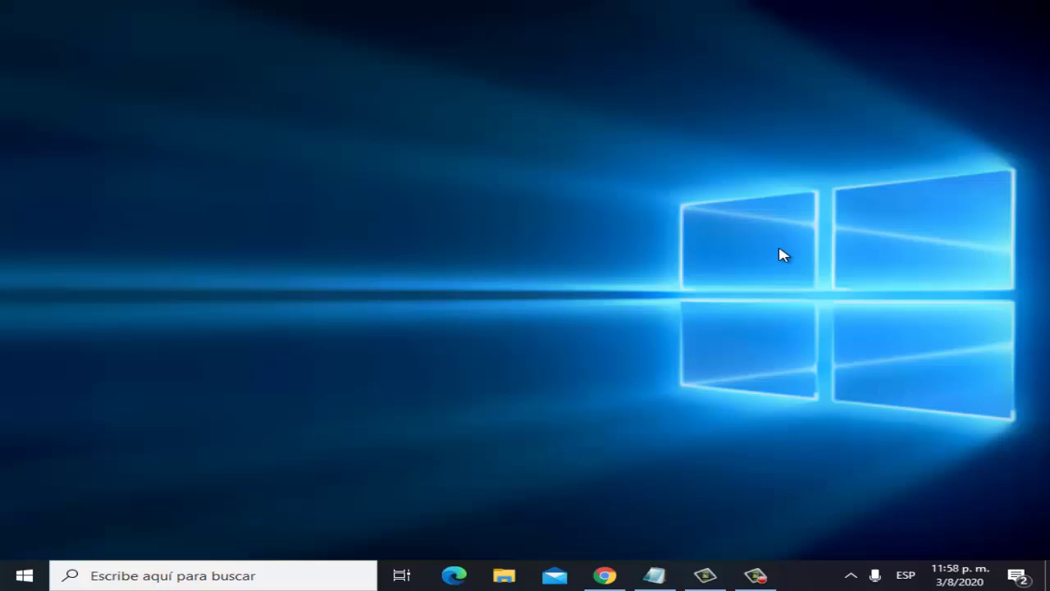
- Find System Configuration with the search "msconfig" and open it with administrator rights
{"action": "left_click", "coordinate": [219, 570]}
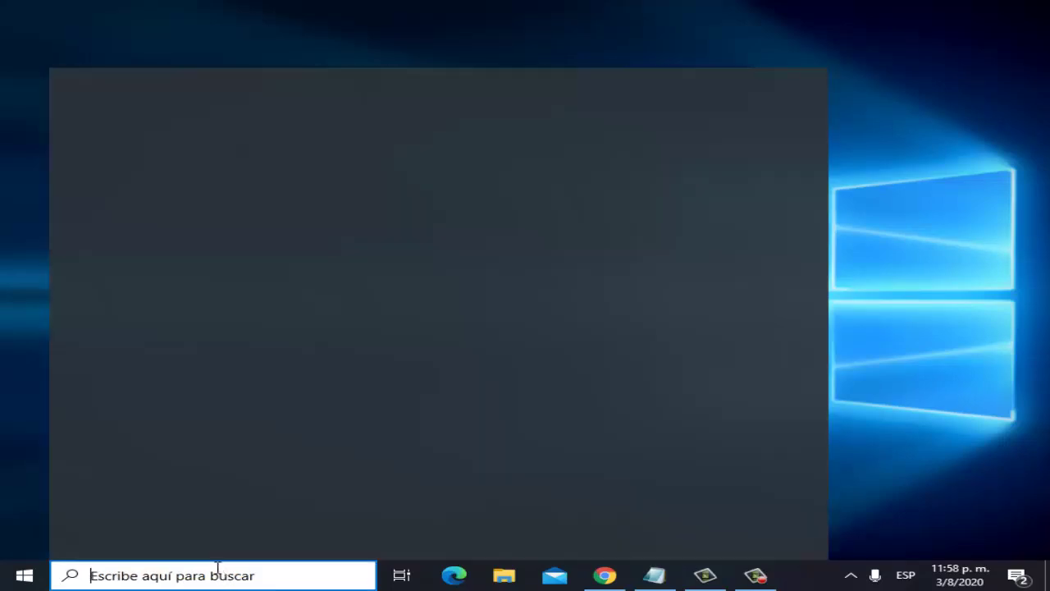
{"action": "type", "text": "m"}
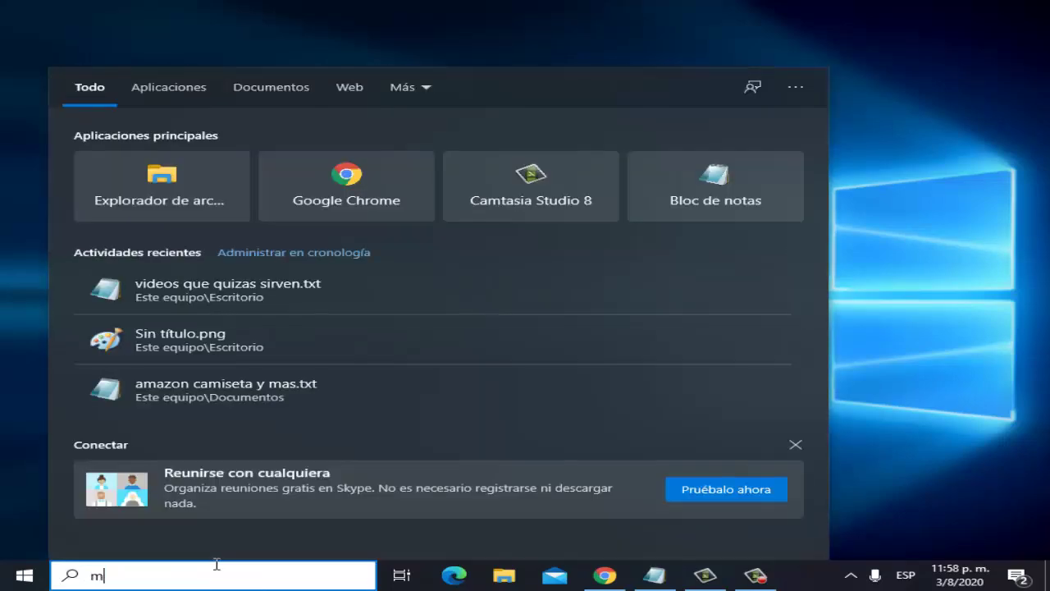
{"action": "type", "text": "sco"}
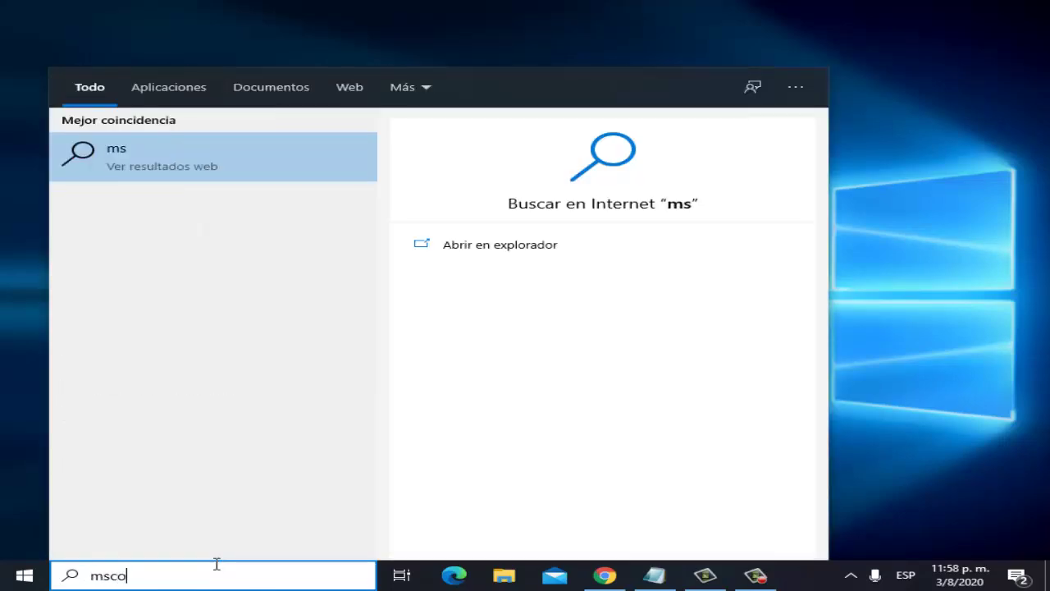
{"action": "type", "text": "nfig"}
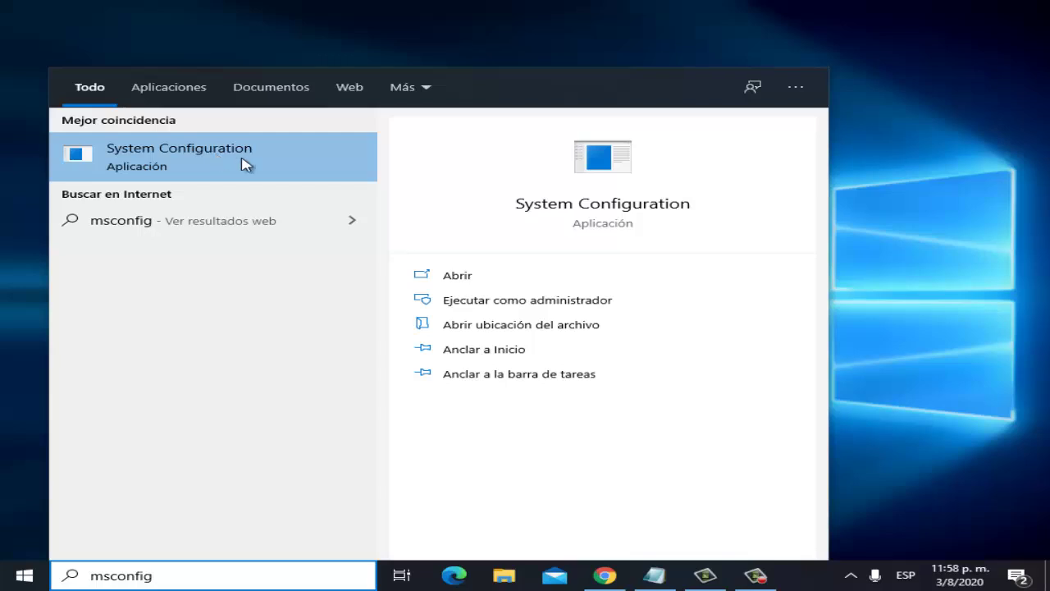
{"action": "left_click", "coordinate": [513, 300]}
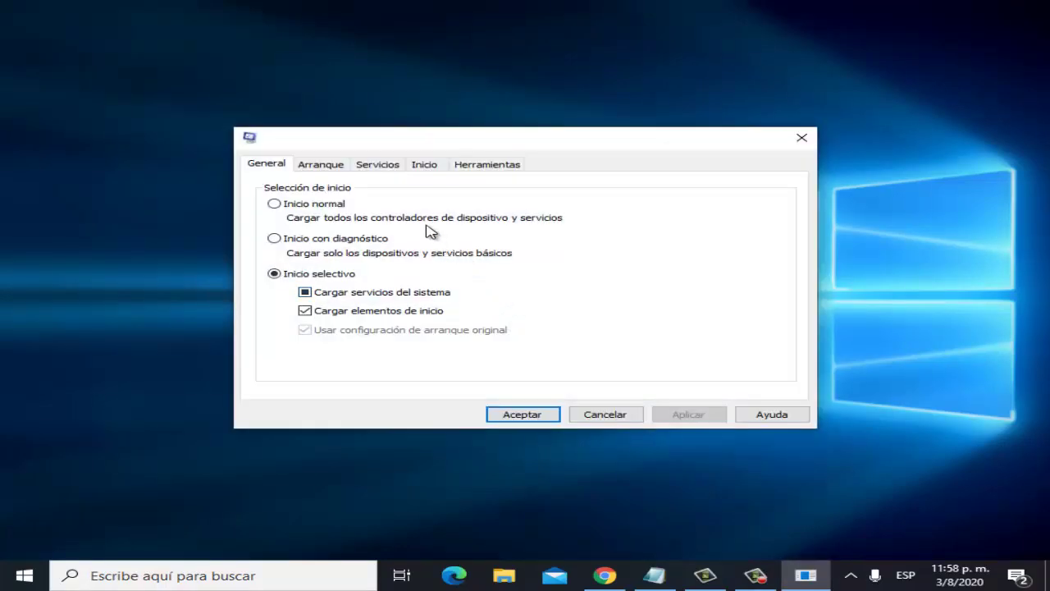
- Look for the VGC service in System Configuration's list of services, sorting the list by service name
{"action": "left_click", "coordinate": [395, 164]}
{"action": "scroll", "coordinate": [410, 287], "scroll_direction": "down", "scroll_amount": 13}
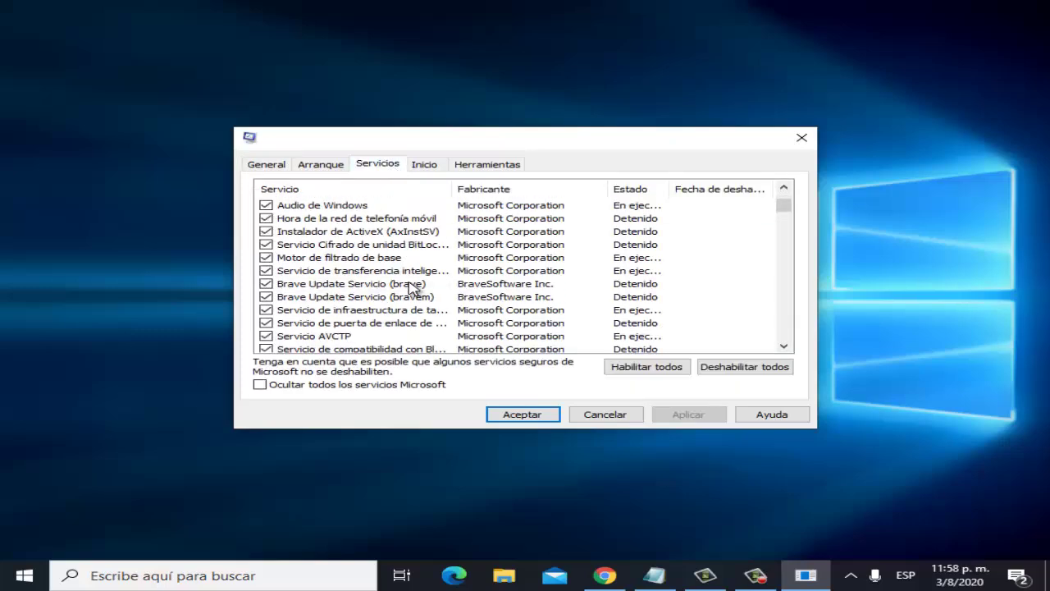
{"action": "scroll", "coordinate": [411, 287], "scroll_direction": "down", "scroll_amount": 2}
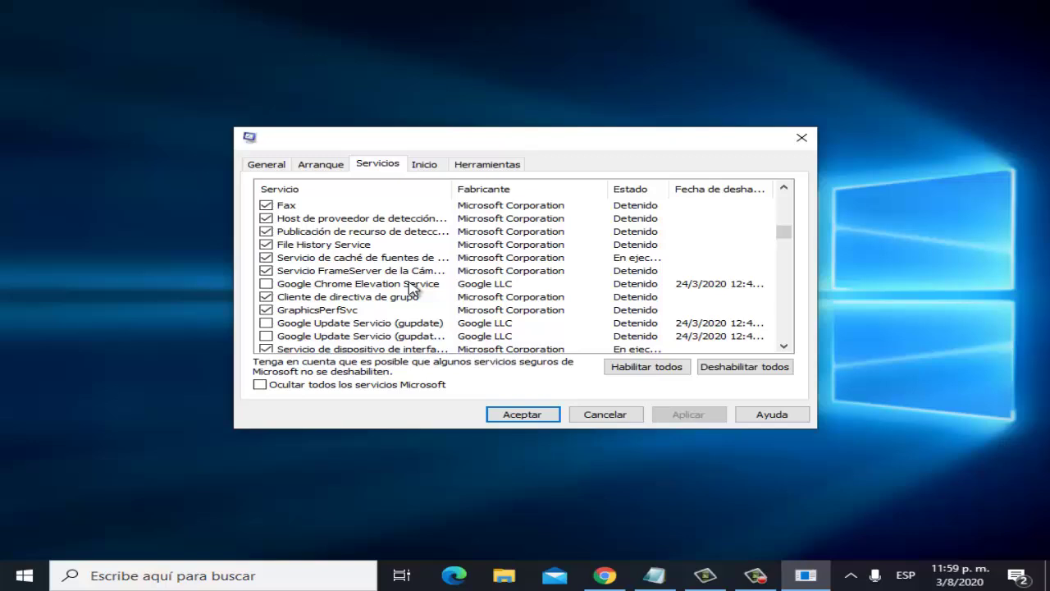
{"action": "scroll", "coordinate": [412, 288], "scroll_direction": "down", "scroll_amount": 12}
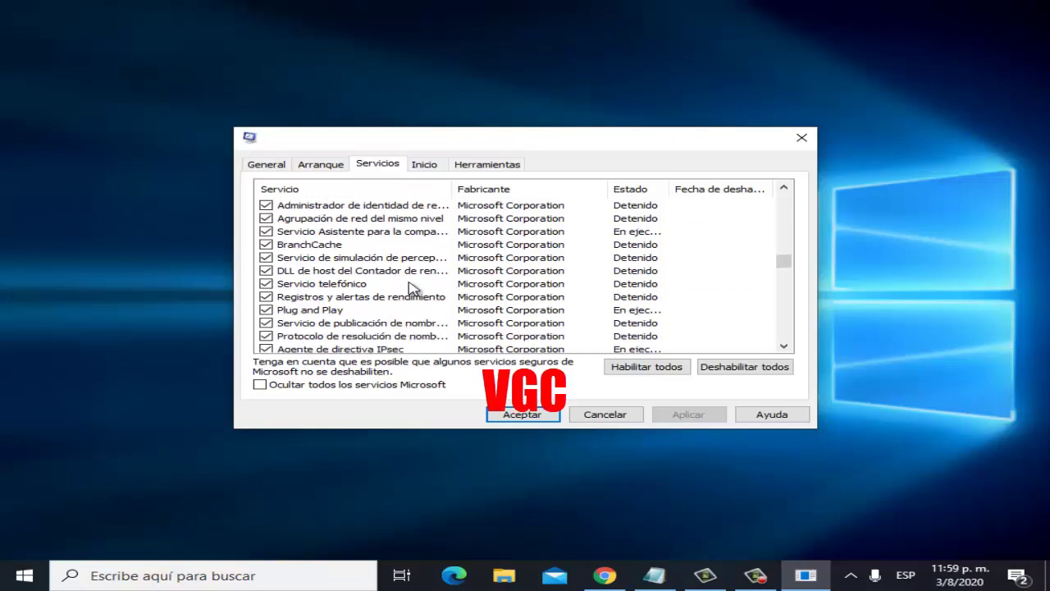
{"action": "scroll", "coordinate": [413, 288], "scroll_direction": "down", "scroll_amount": 12}
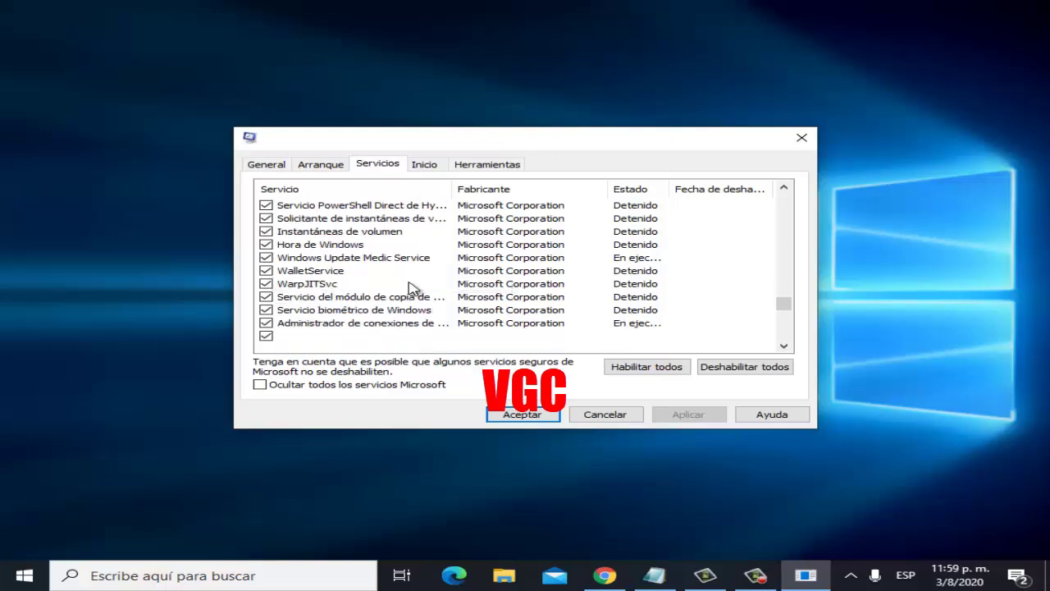
{"action": "scroll", "coordinate": [355, 212], "scroll_direction": "down", "scroll_amount": 10}
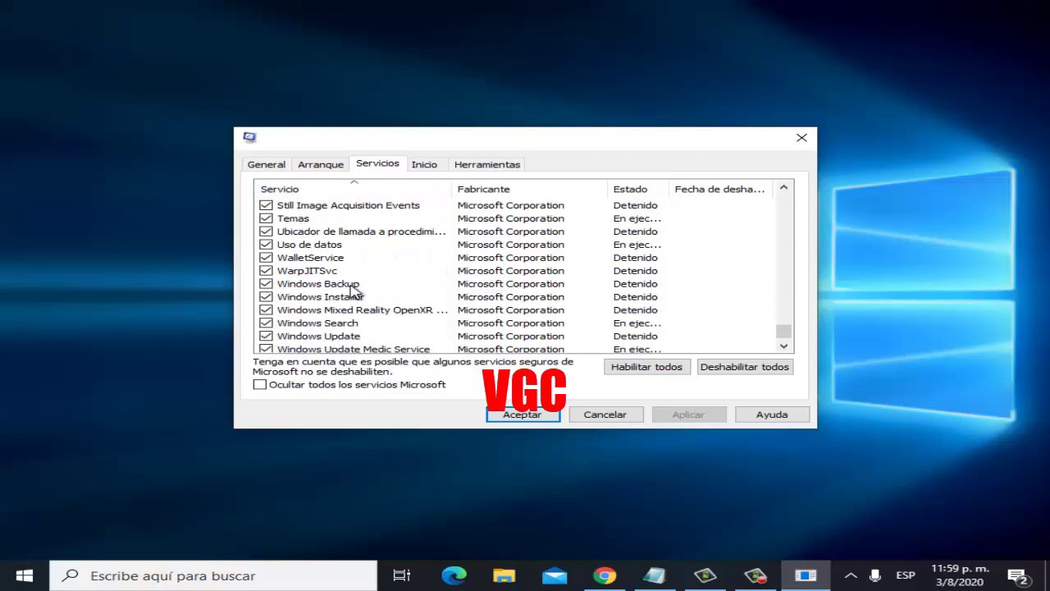
{"action": "scroll", "coordinate": [353, 292], "scroll_direction": "up", "scroll_amount": 2}
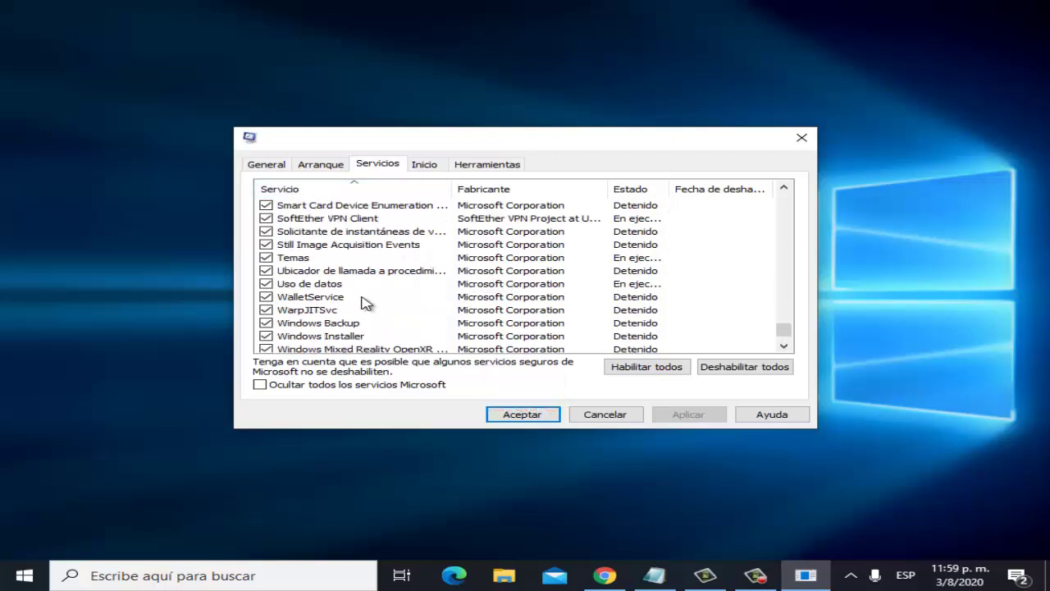
{"action": "scroll", "coordinate": [407, 308], "scroll_direction": "up", "scroll_amount": 4}
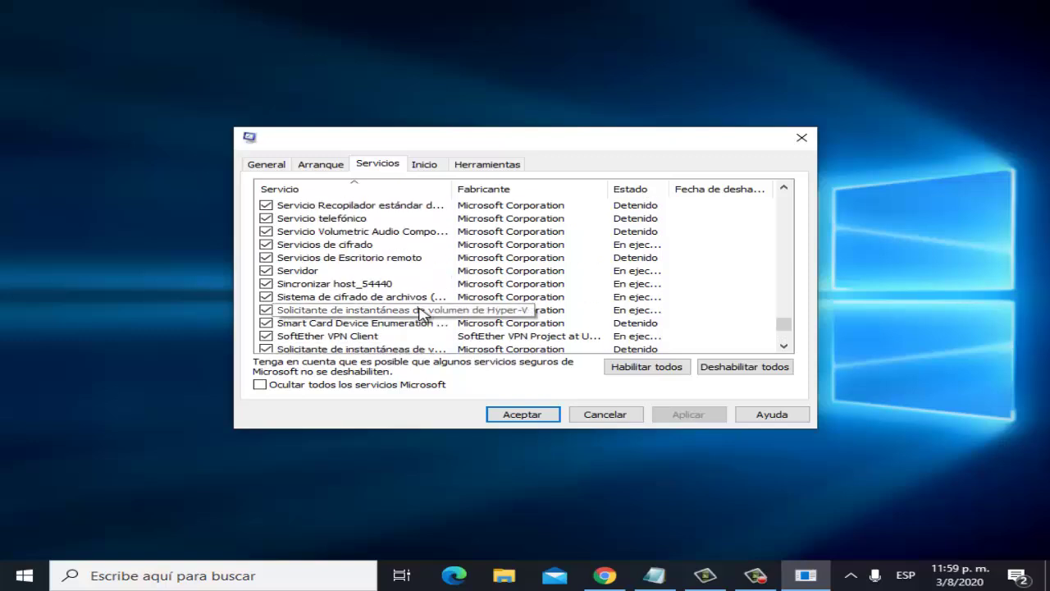
{"action": "scroll", "coordinate": [422, 314], "scroll_direction": "down", "scroll_amount": 4}
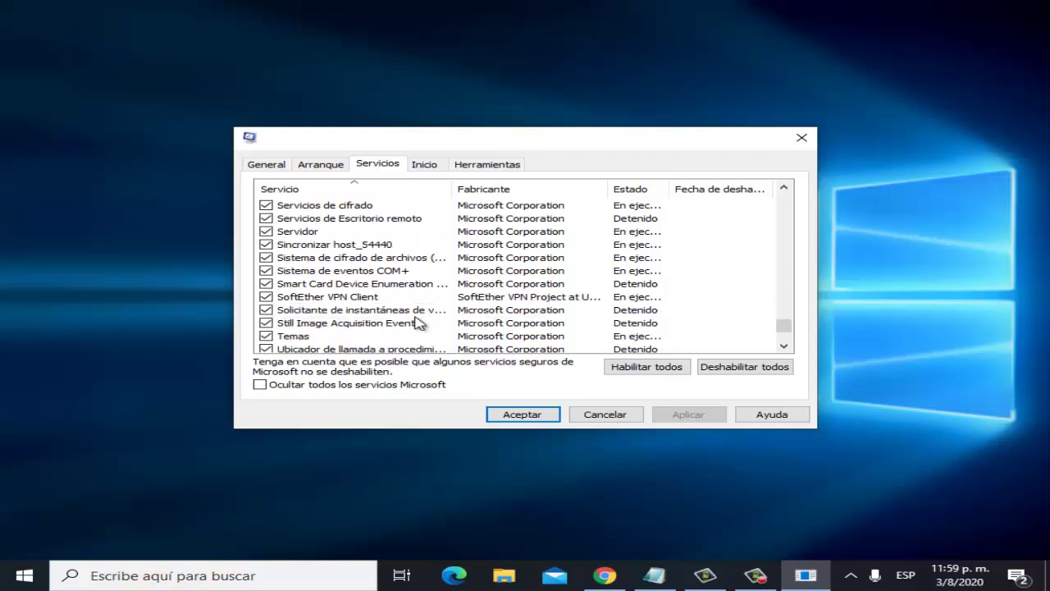
{"action": "scroll", "coordinate": [418, 323], "scroll_direction": "down", "scroll_amount": 2}
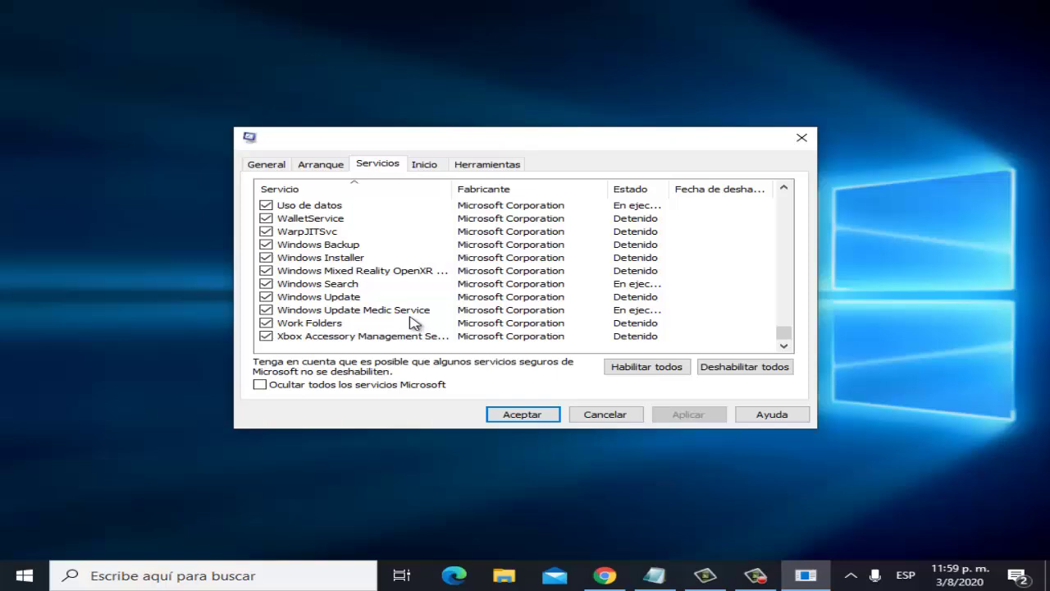
- Apply the service selection with the Windows Update service left enabled, and close System Configuration
{"action": "left_click", "coordinate": [266, 296]}
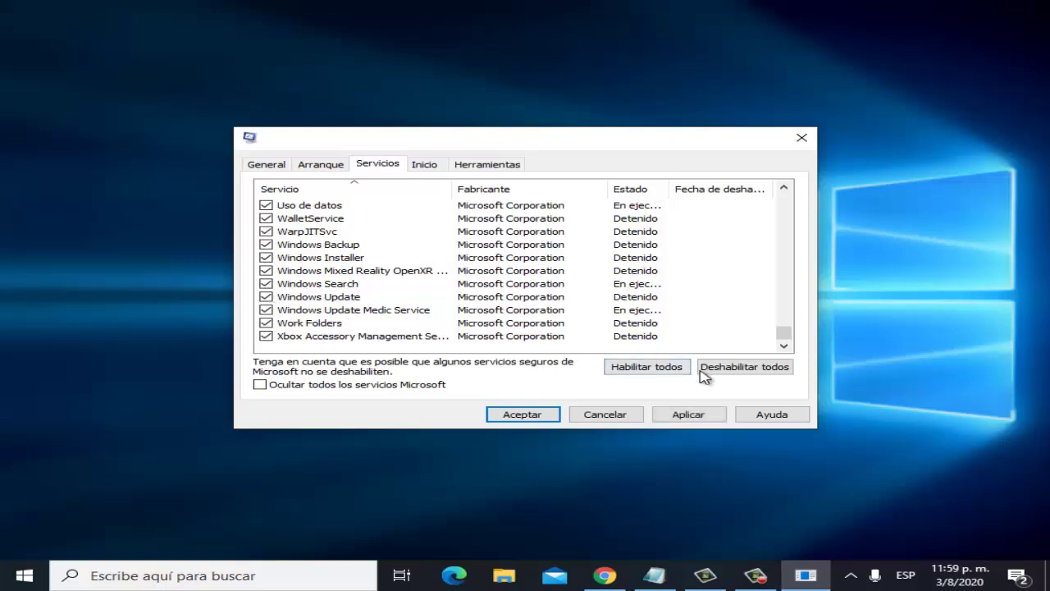
{"action": "left_click", "coordinate": [699, 415]}
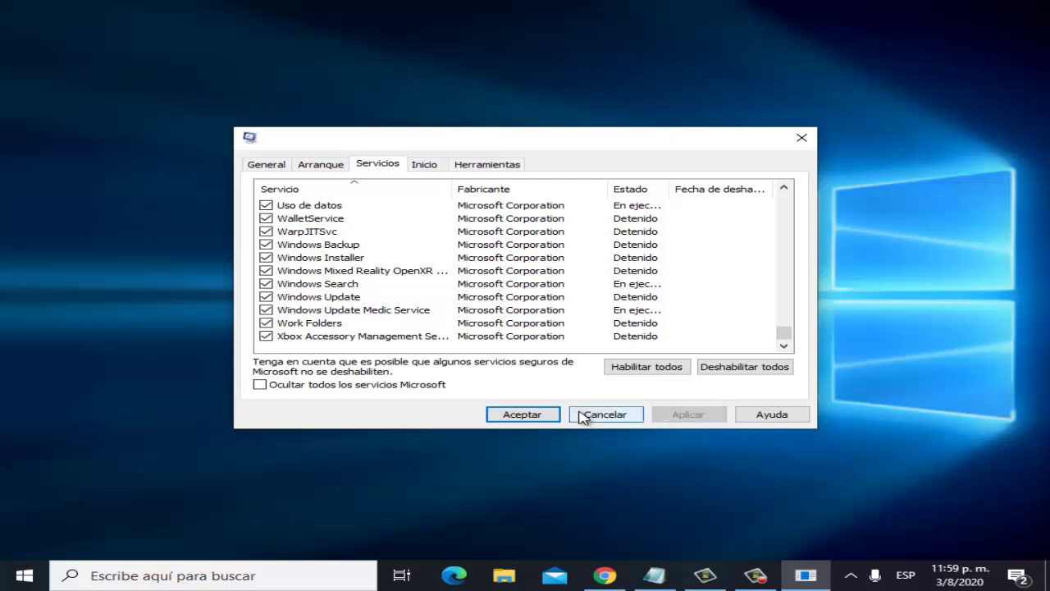
{"action": "left_click", "coordinate": [627, 417]}
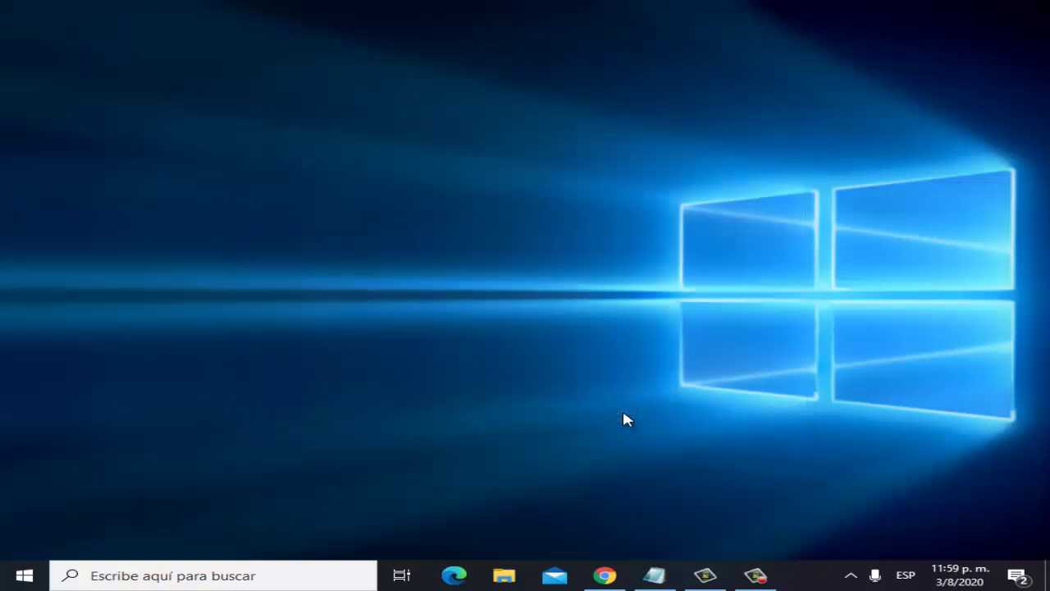